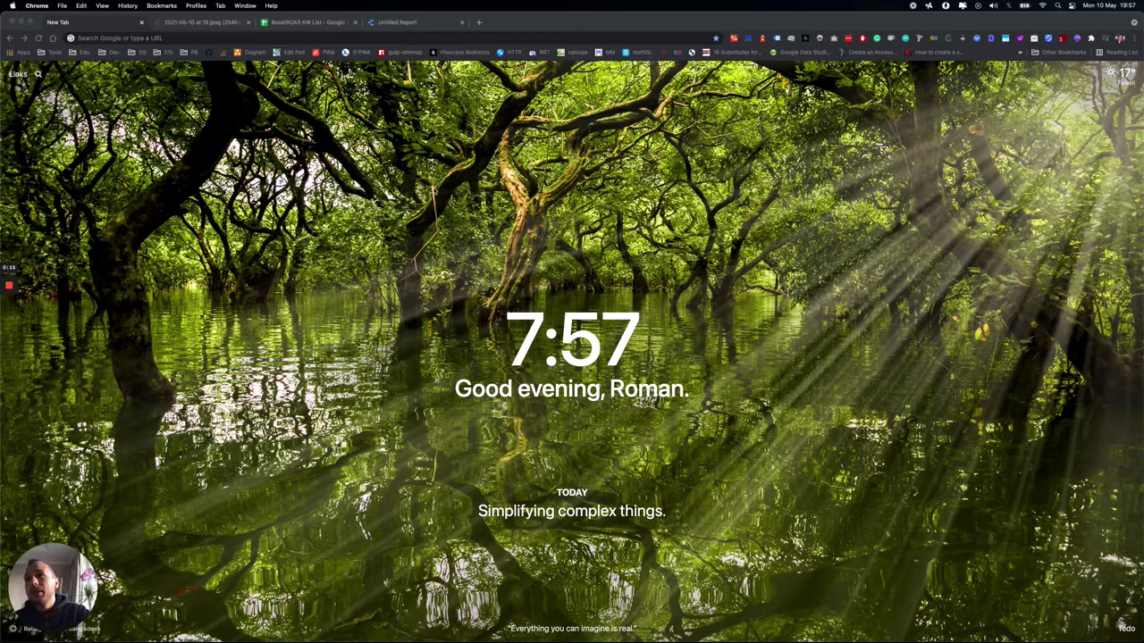
# Step: View the Queries Performance report screenshot in its browser tab
pyautogui.click(228, 25)
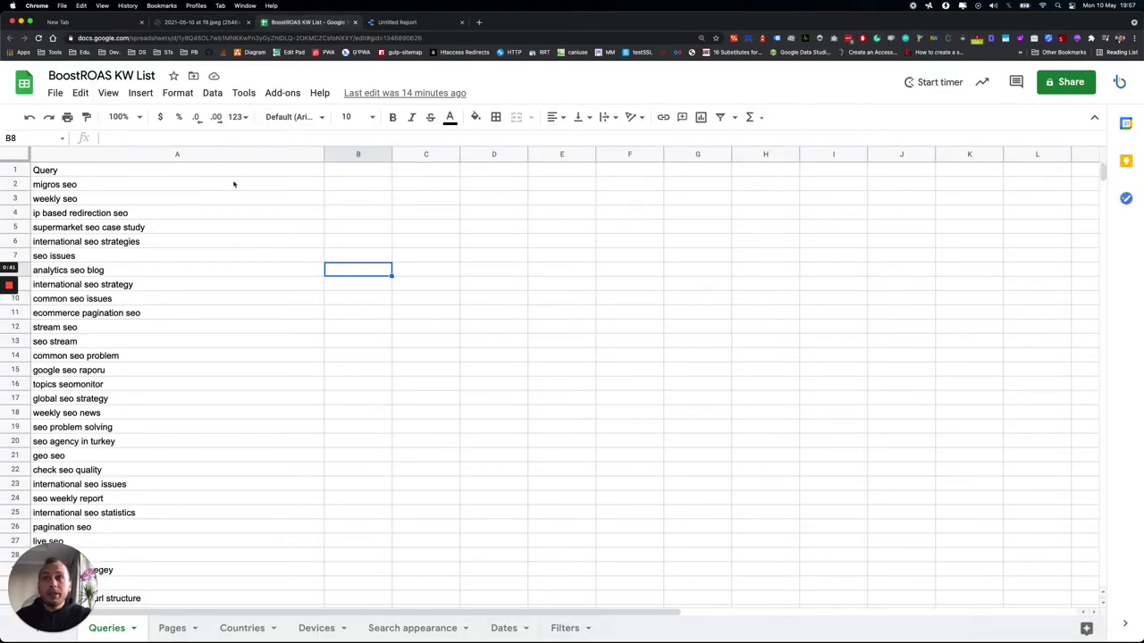
# Step: Confirm the Query column holds 194 keywords in A2:A195, then return to the Untitled Report
pyautogui.scroll(-3, 233, 184)
pyautogui.scroll(3, 233, 184)
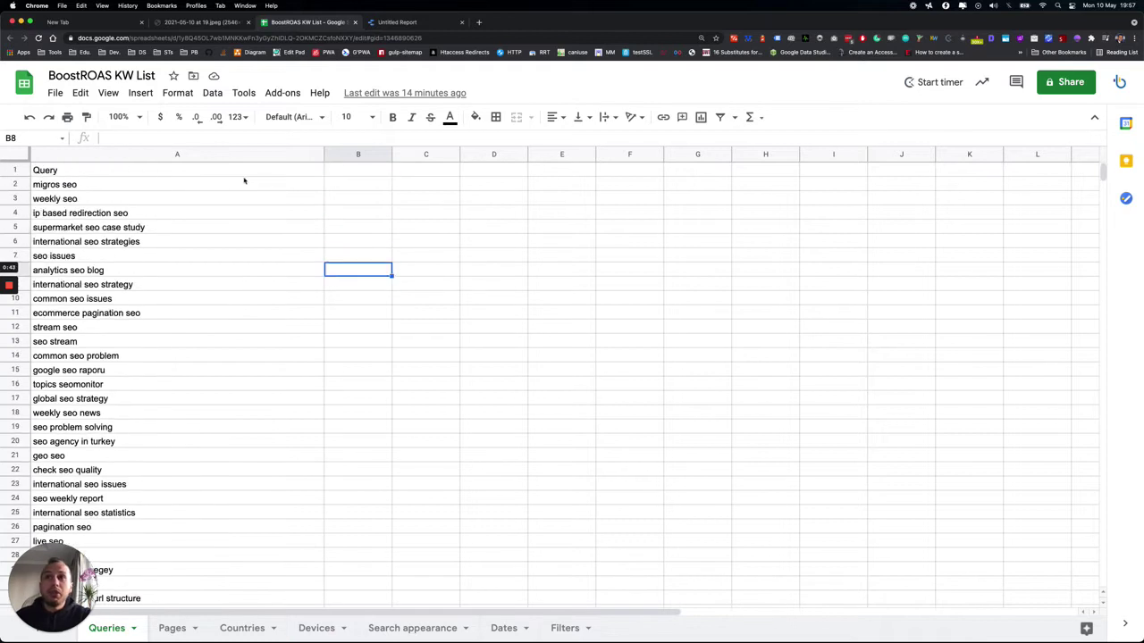
pyautogui.click(243, 184)
pyautogui.press('super+shift+Down')
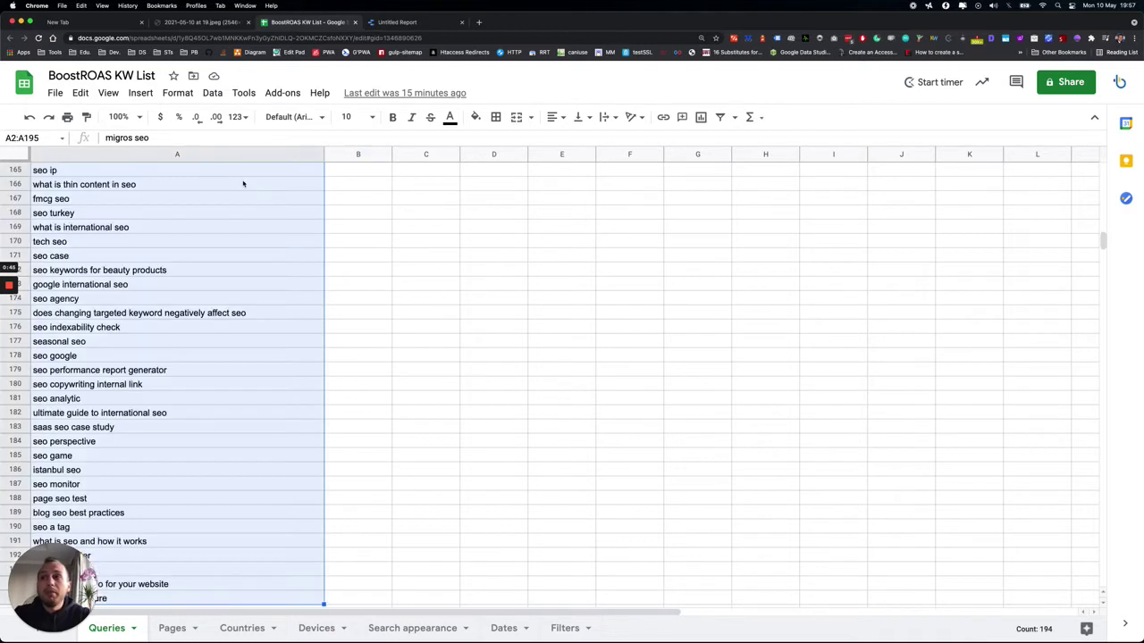
pyautogui.press('super+shift+Up')
pyautogui.click(243, 184)
pyautogui.click(357, 195)
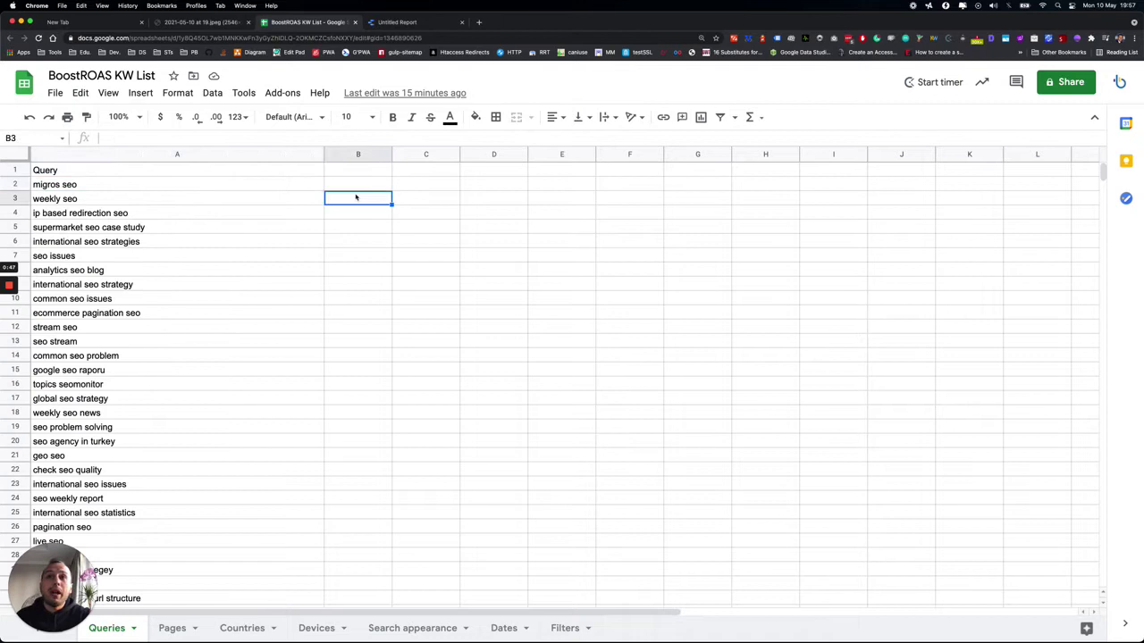
pyautogui.click(267, 185)
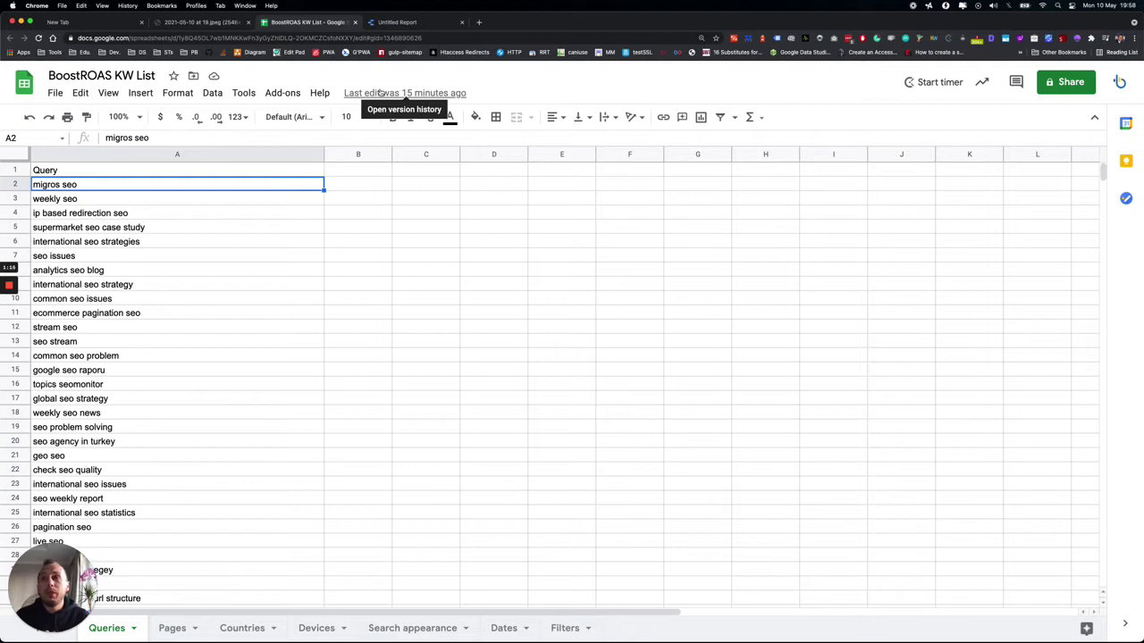
pyautogui.click(405, 24)
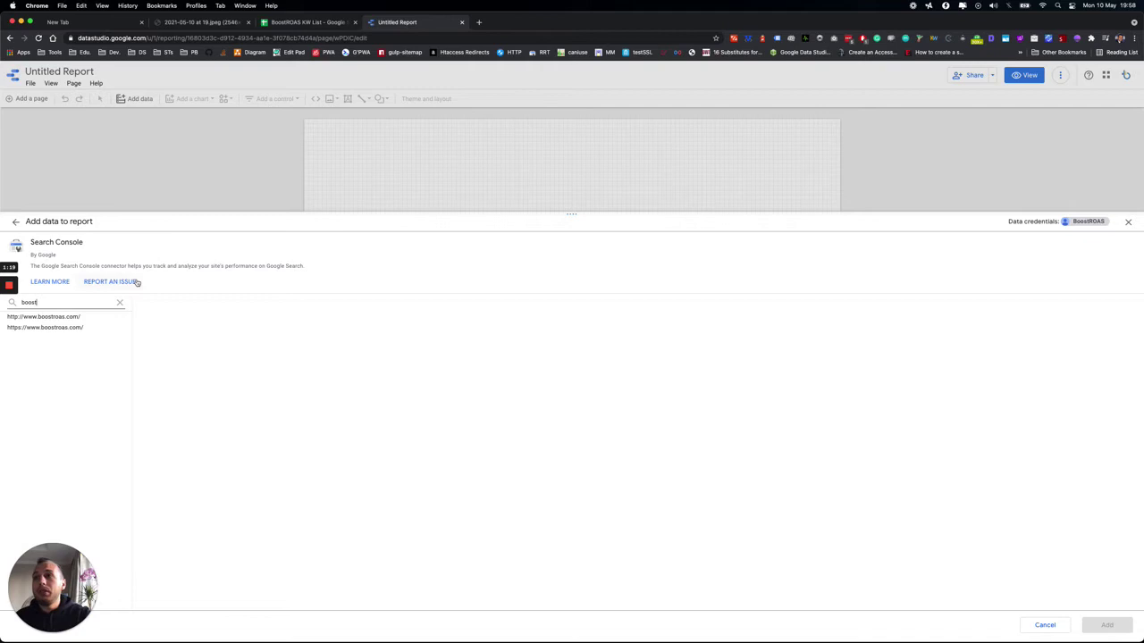
pyautogui.click(59, 329)
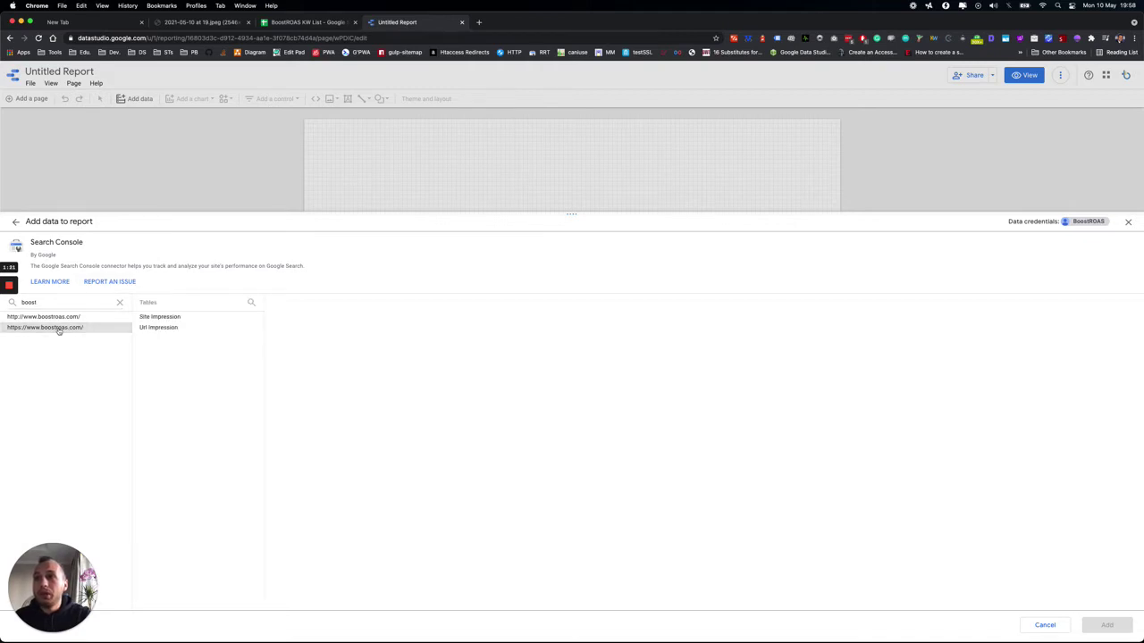
pyautogui.click(179, 320)
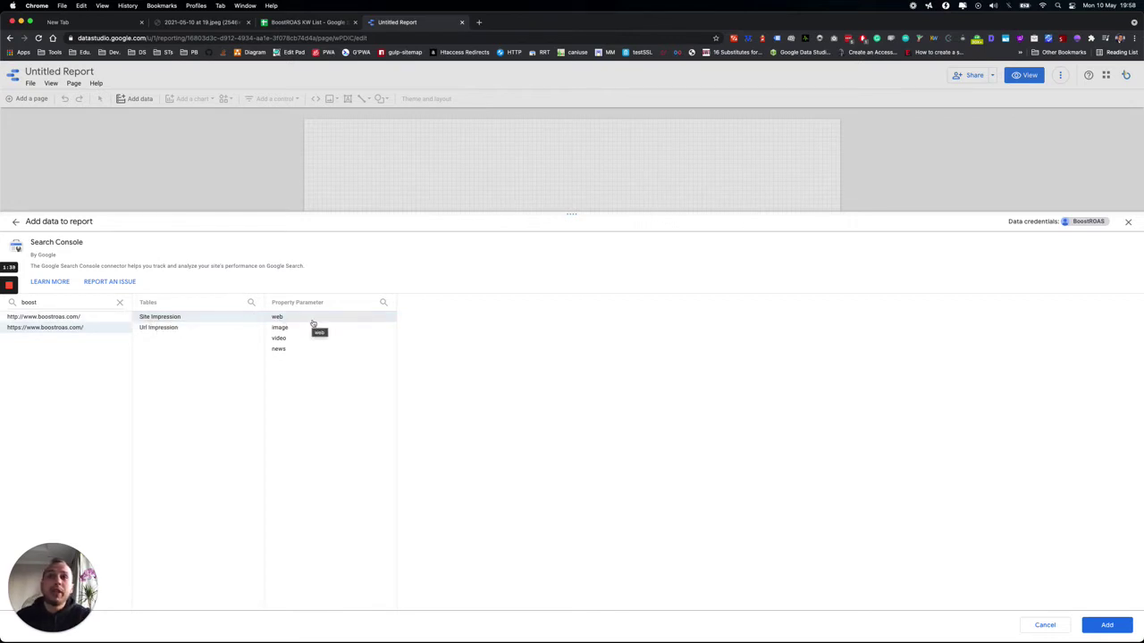
pyautogui.click(1110, 626)
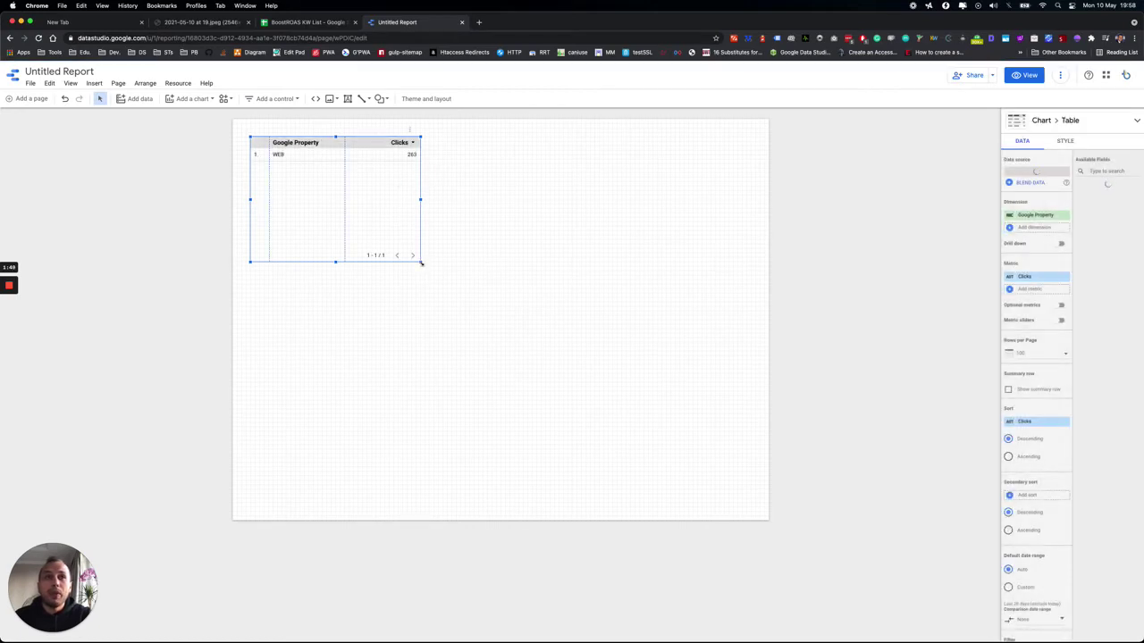
# Step: Enlarge the table across the page toward the lower right
pyautogui.moveTo(421, 265); pyautogui.dragTo(717, 492)
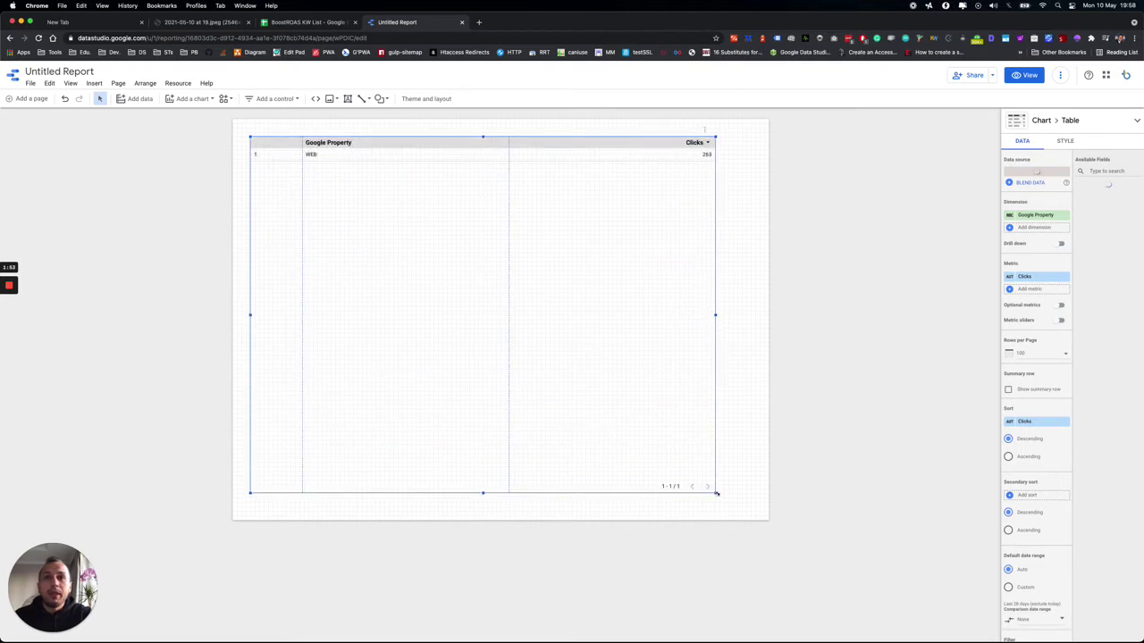
pyautogui.moveTo(669, 378); pyautogui.dragTo(684, 395)
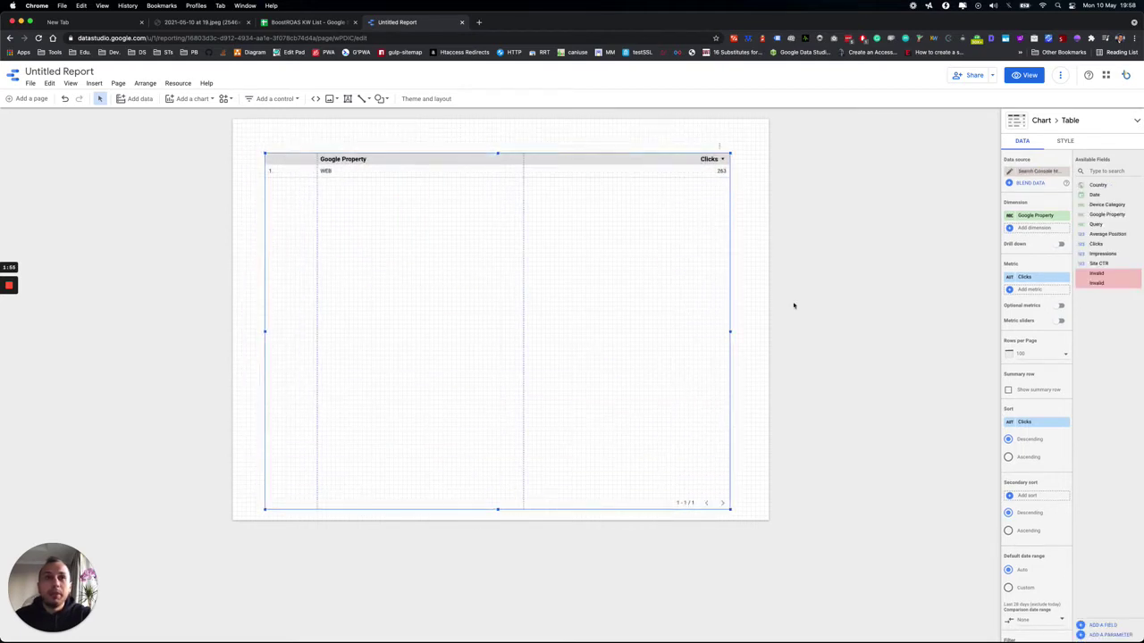
pyautogui.click(1036, 218)
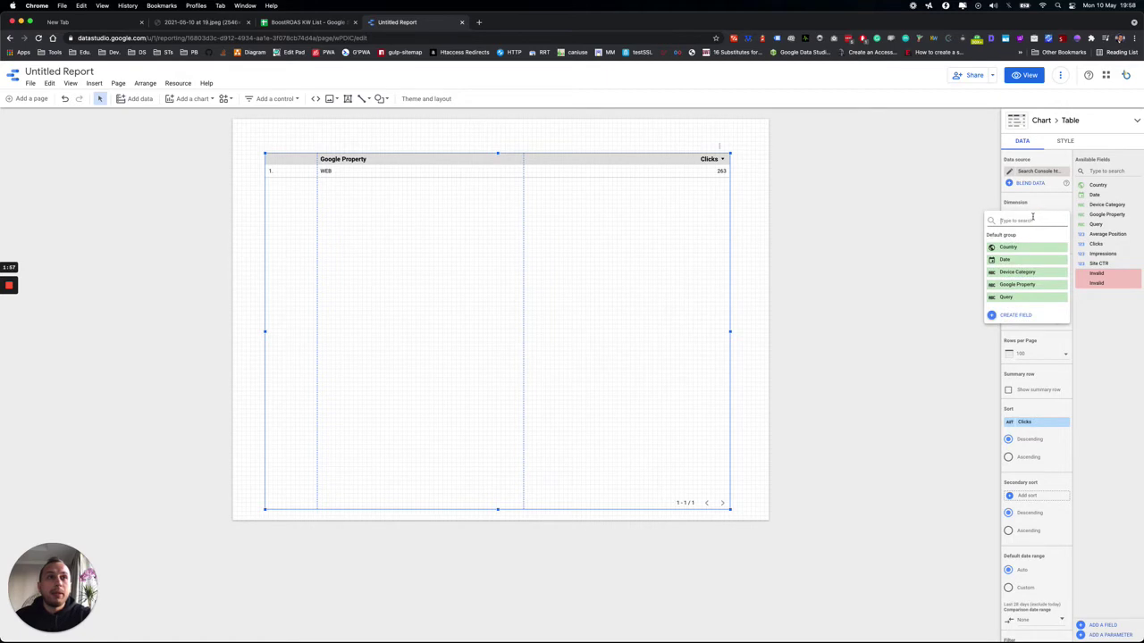
pyautogui.click(1039, 203)
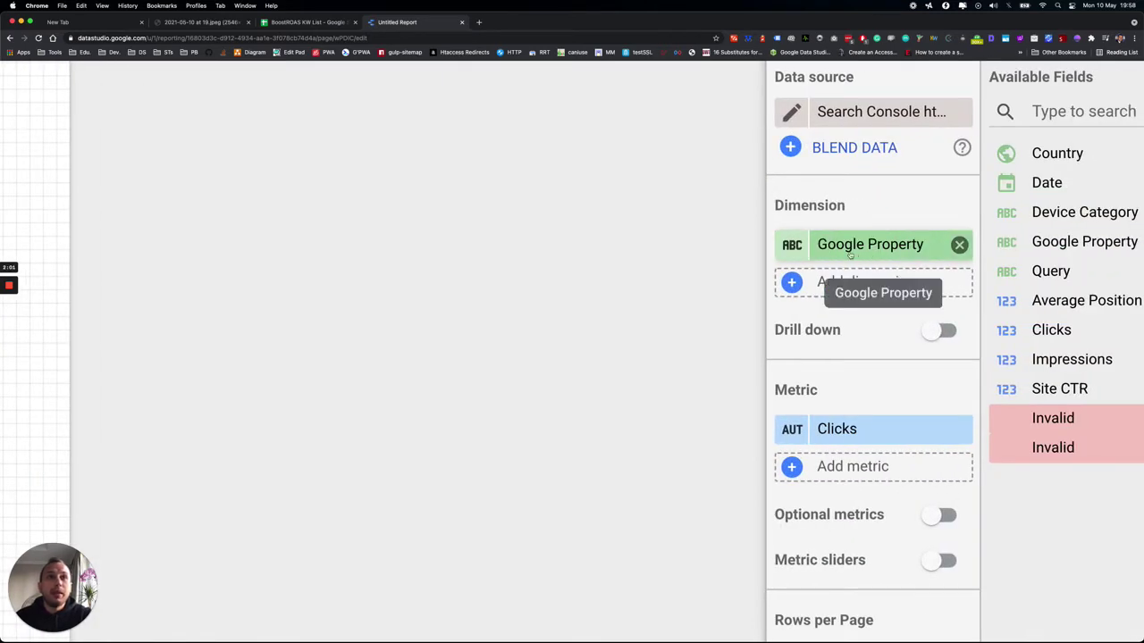
# Step: Replace the Google Property dimension with Query and add Average Position as a second metric
pyautogui.click(880, 248)
pyautogui.scroll(-1, 813, 420)
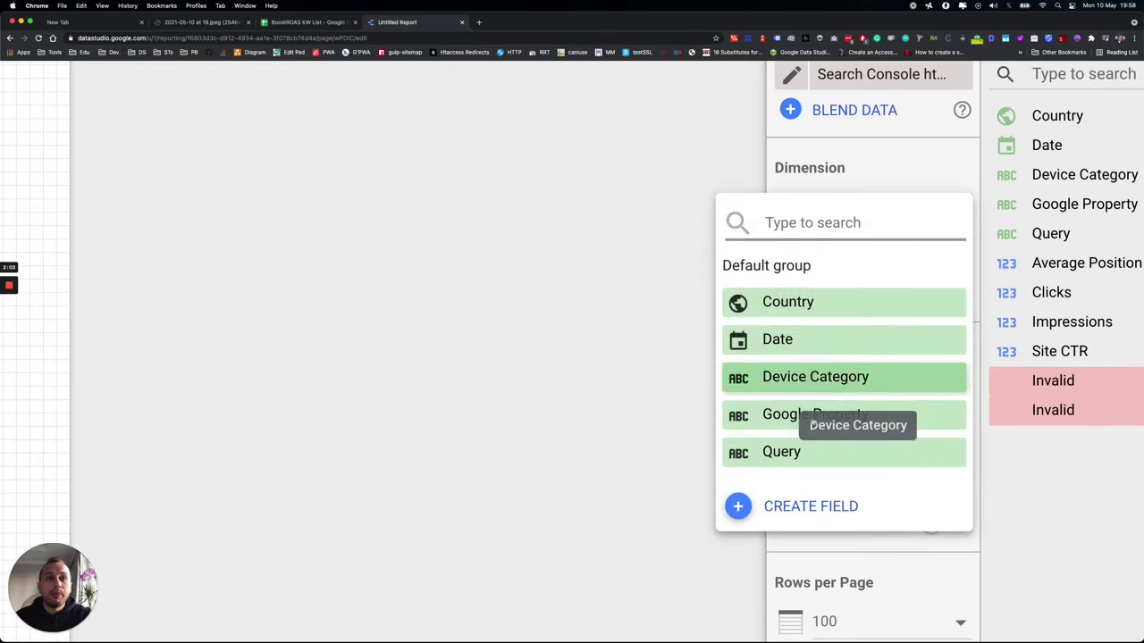
pyautogui.click(782, 454)
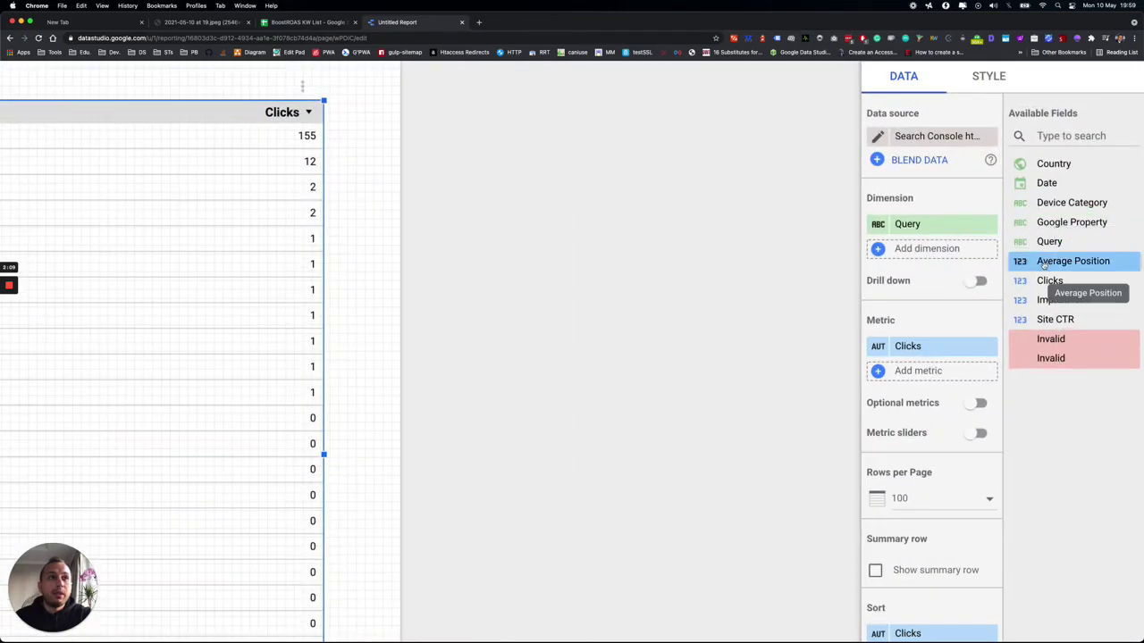
pyautogui.moveTo(1065, 263); pyautogui.dragTo(936, 370)
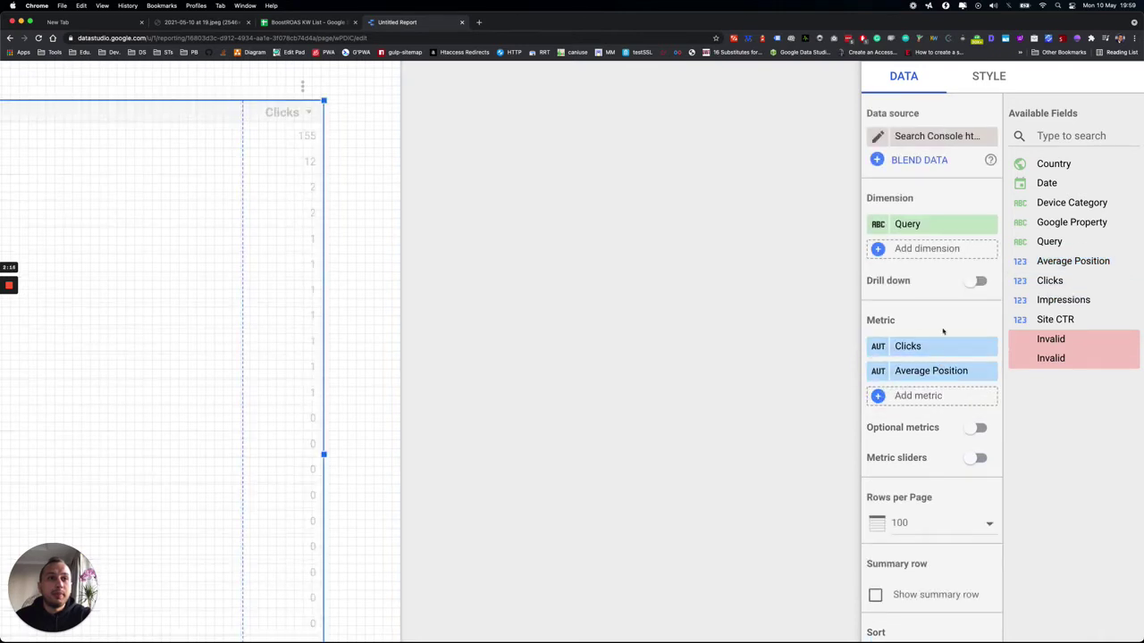
pyautogui.press('super+0')
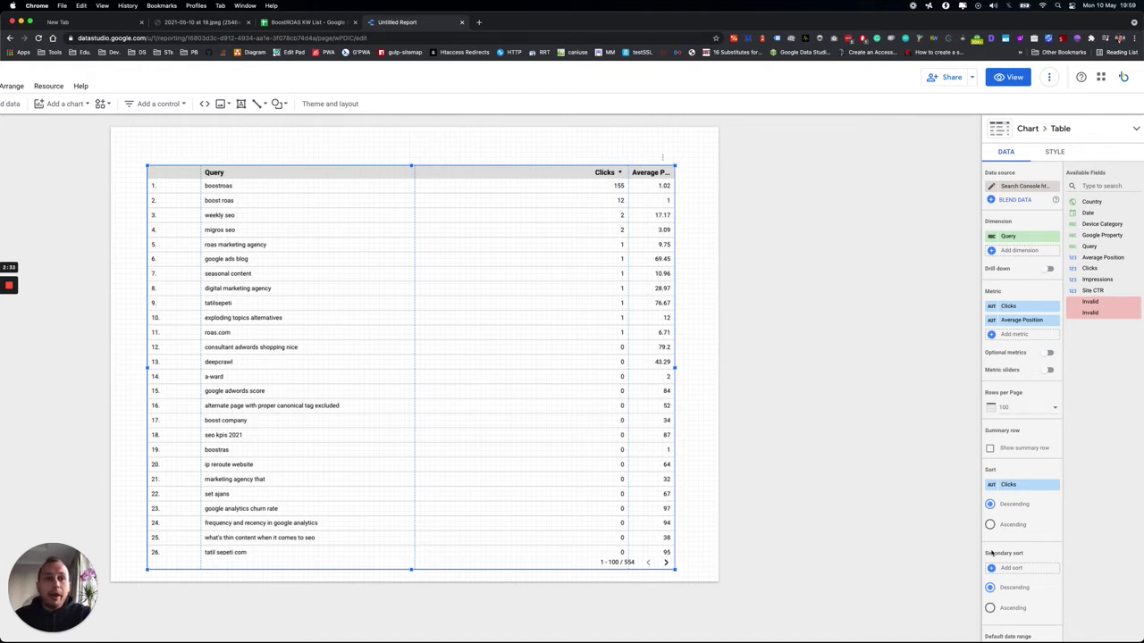
# Step: Start an Include filter on the Query field with a RegExp Contains condition, leaving the value empty
pyautogui.scroll(-5, 1001, 545)
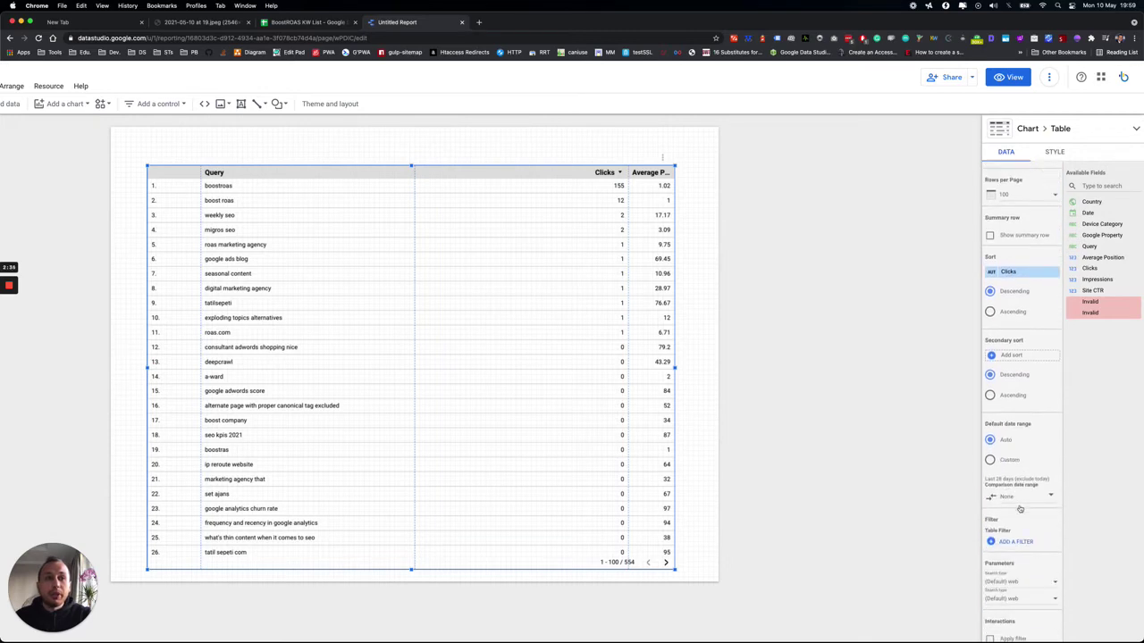
pyautogui.scroll(5, 1016, 539)
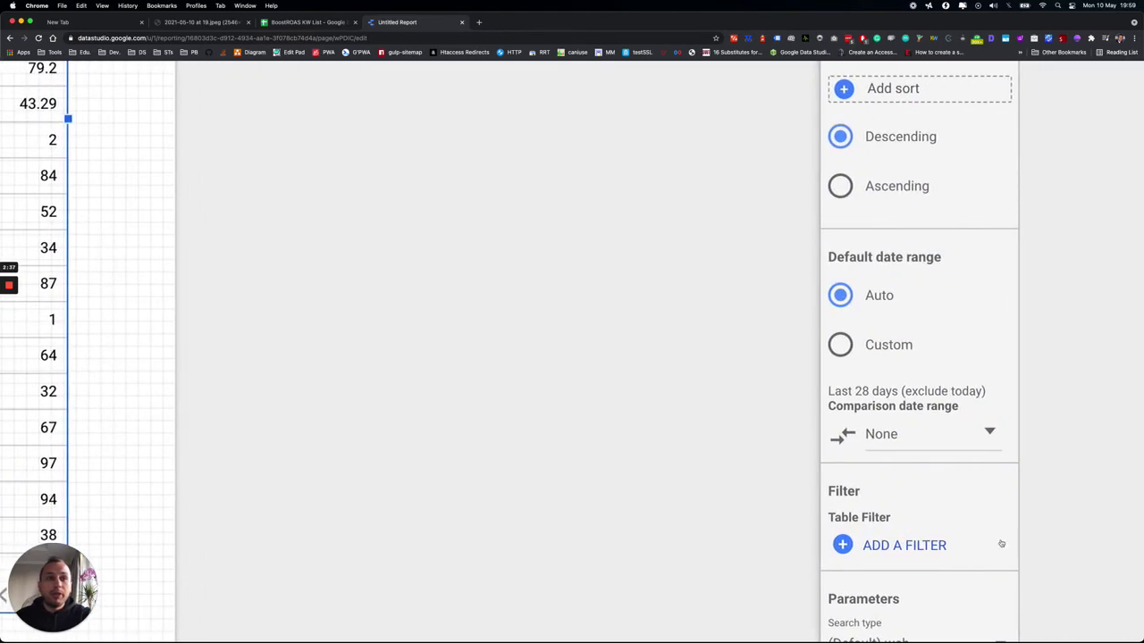
pyautogui.scroll(-2, 870, 525)
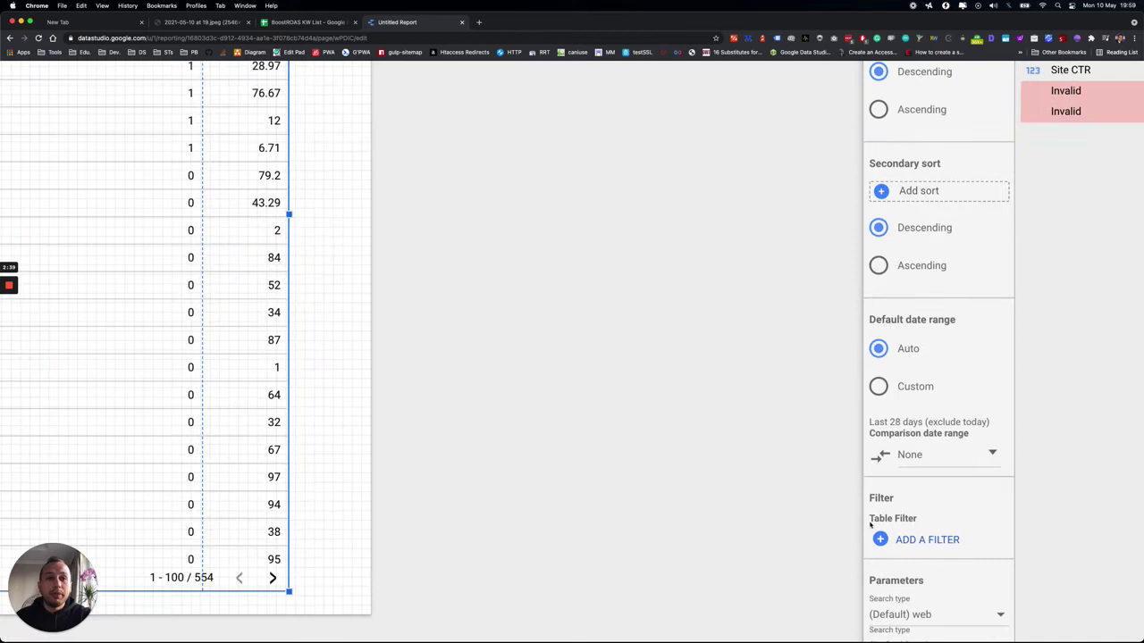
pyautogui.click(929, 540)
pyautogui.scroll(-3, 655, 457)
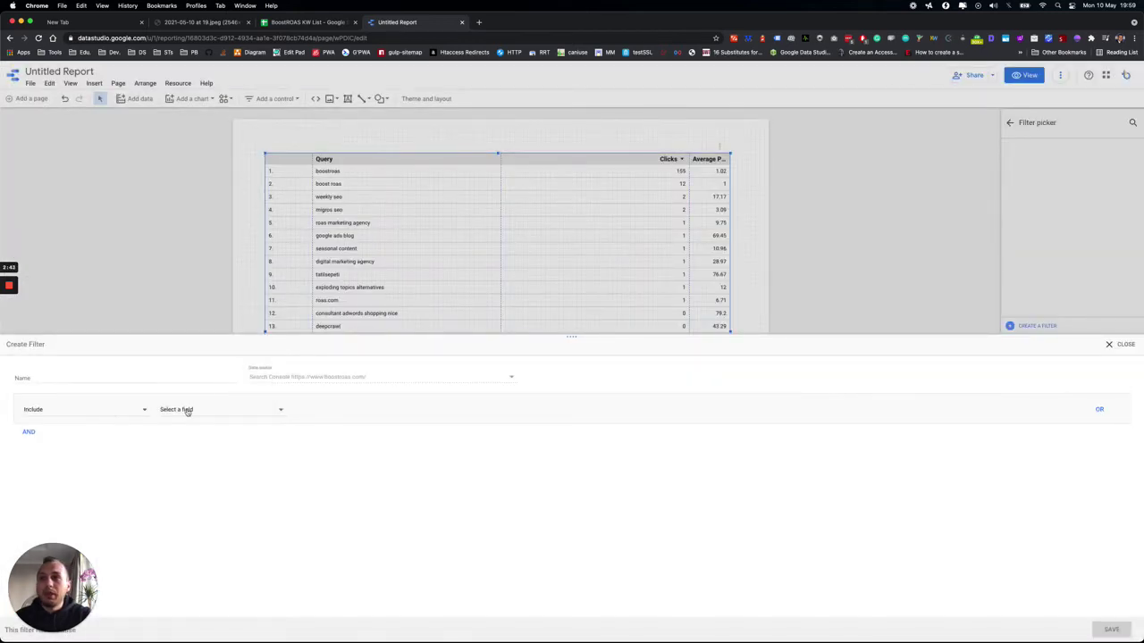
pyautogui.click(187, 411)
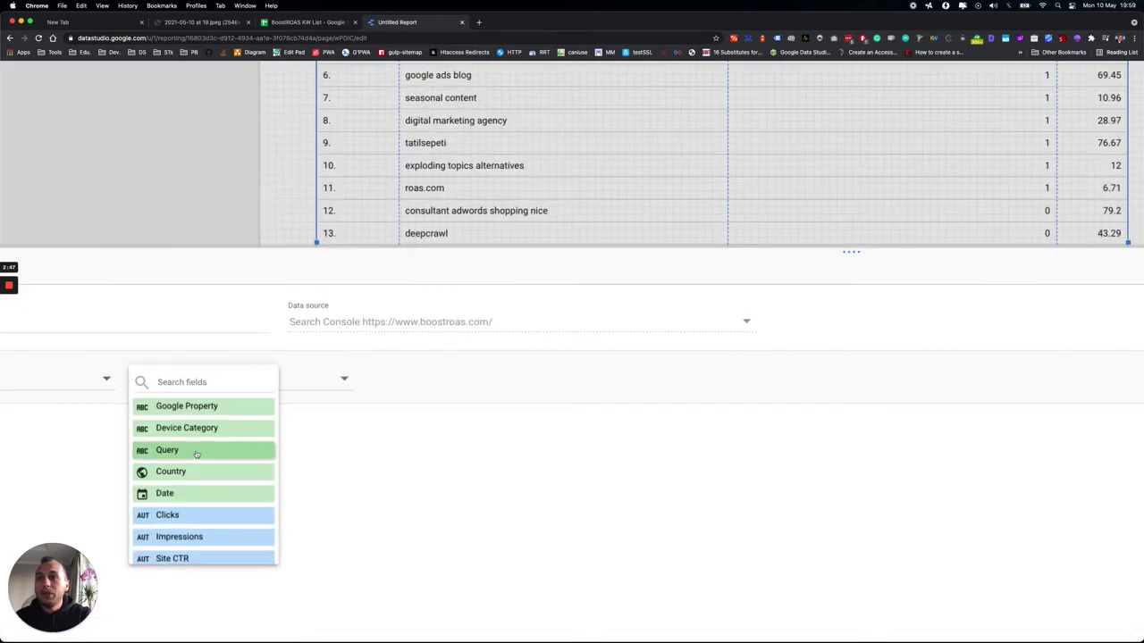
pyautogui.click(202, 451)
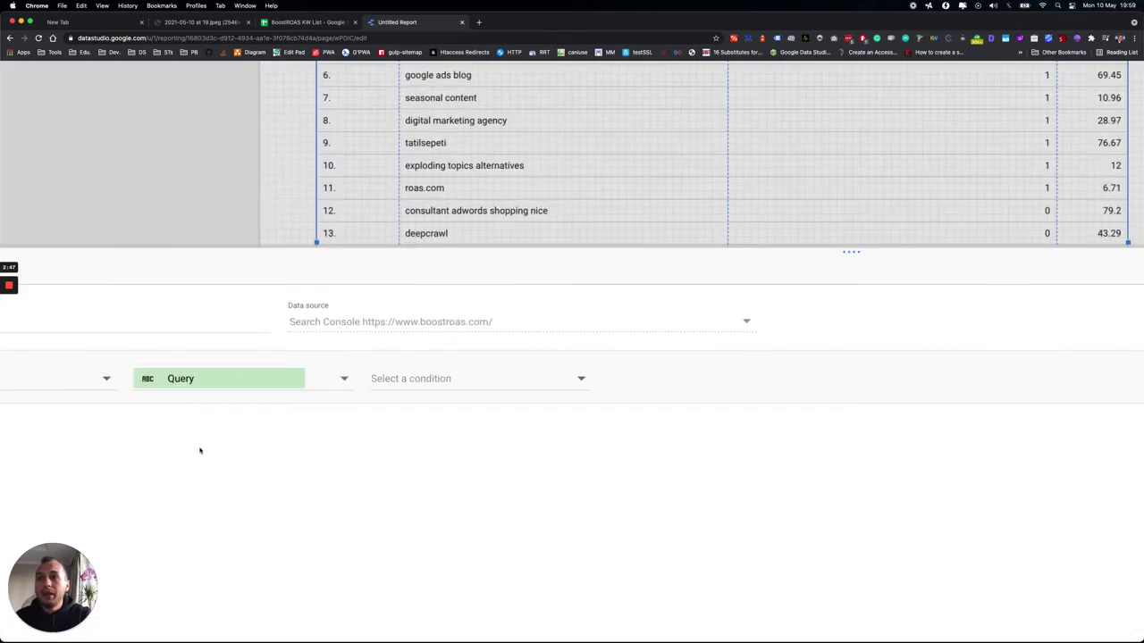
pyautogui.click(397, 380)
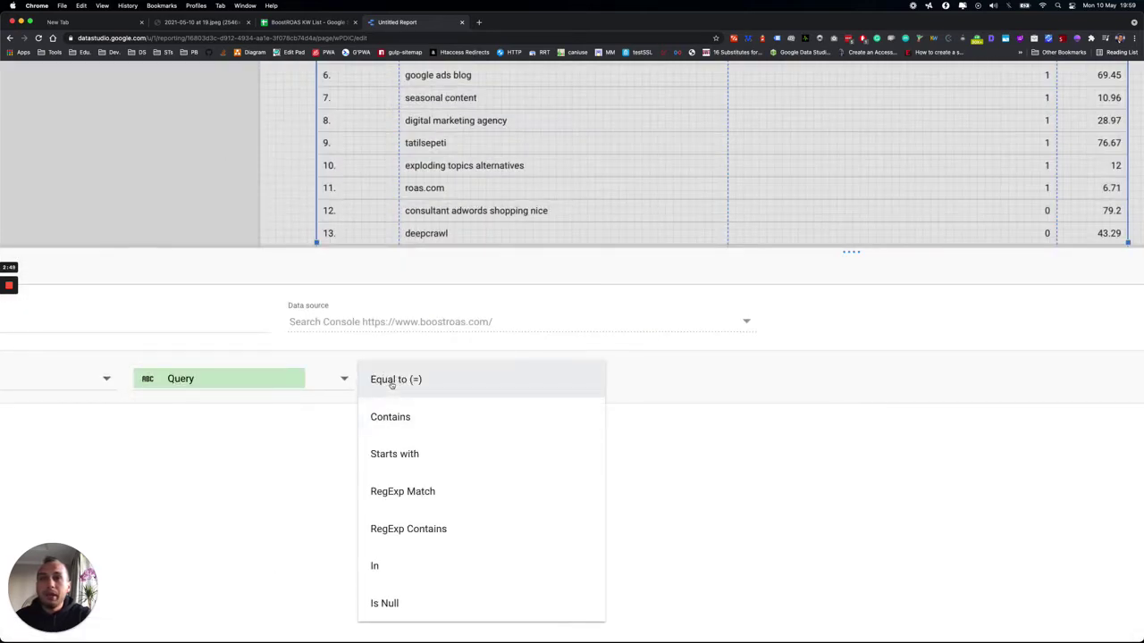
pyautogui.click(410, 532)
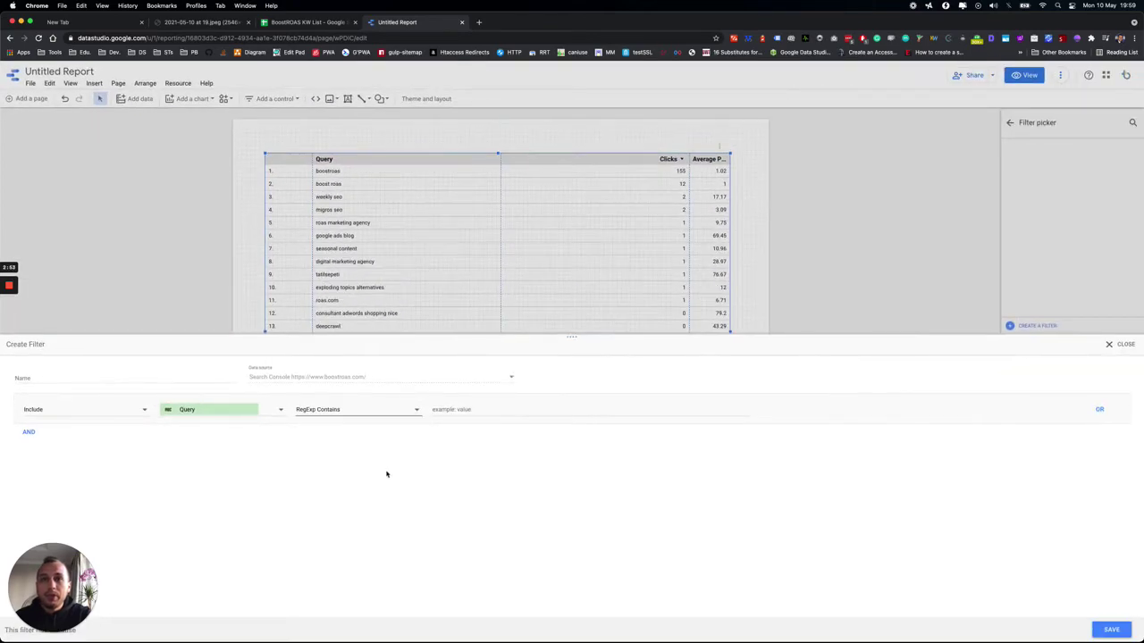
pyautogui.click(442, 409)
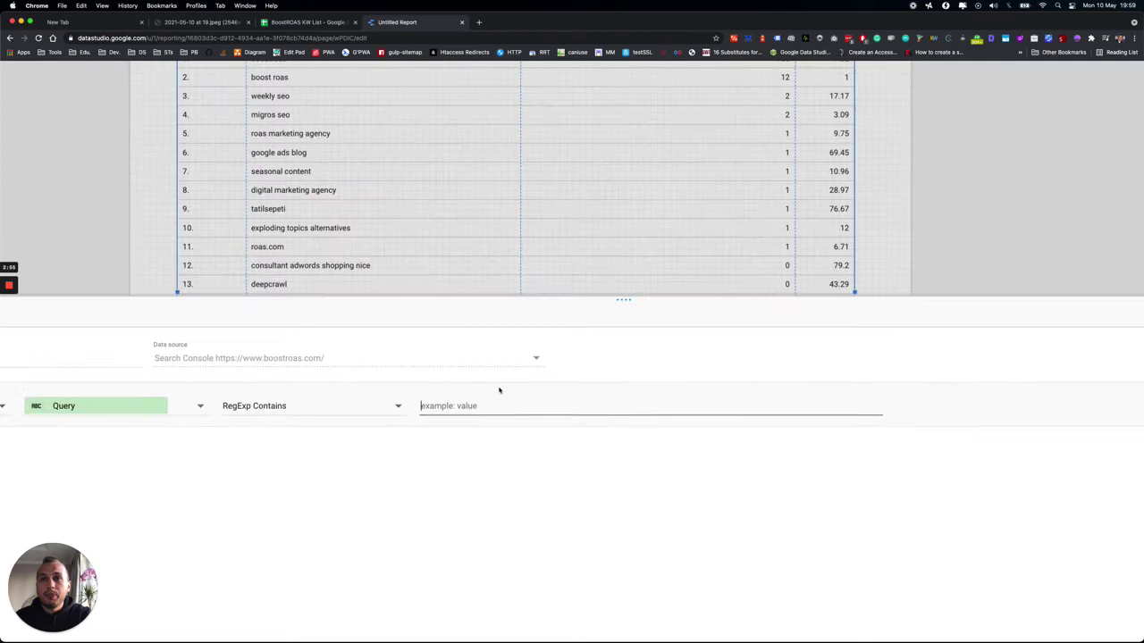
# Step: Enter =TEXTJOIN("|",TRUE,A2:A195) in cell B2 to pipe-join all 194 queries
pyautogui.click(303, 21)
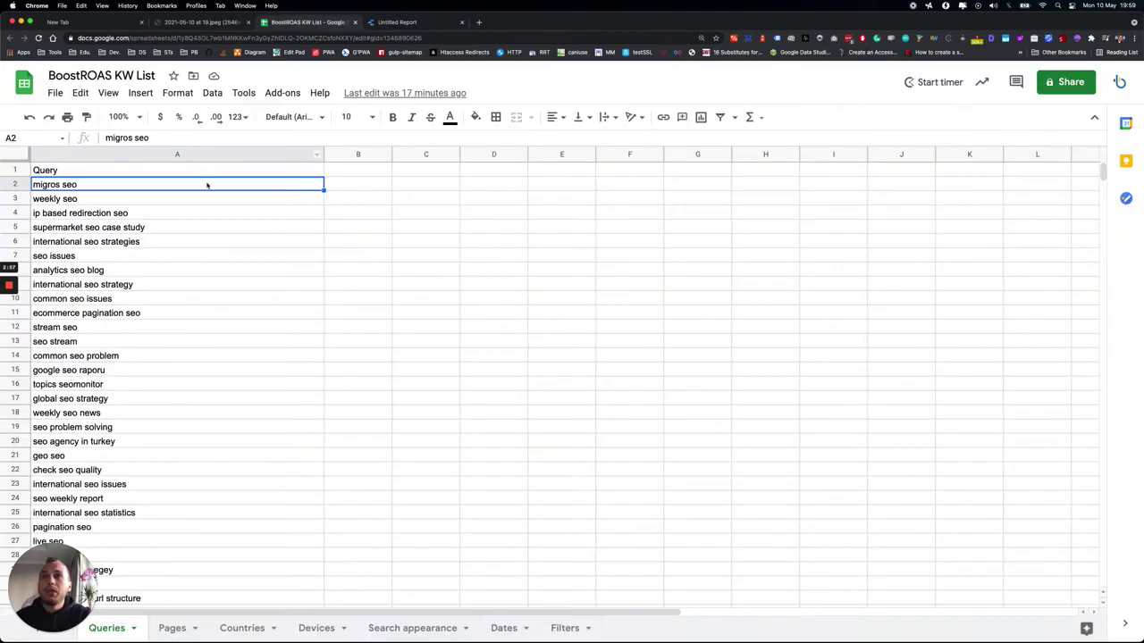
pyautogui.click(345, 186)
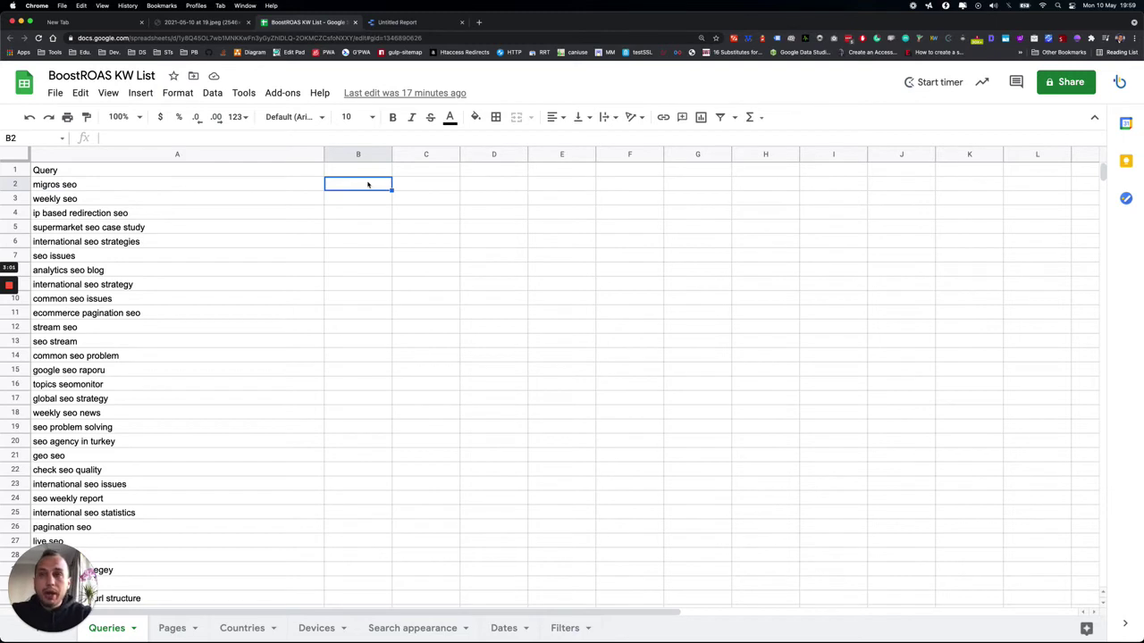
pyautogui.press('Return')
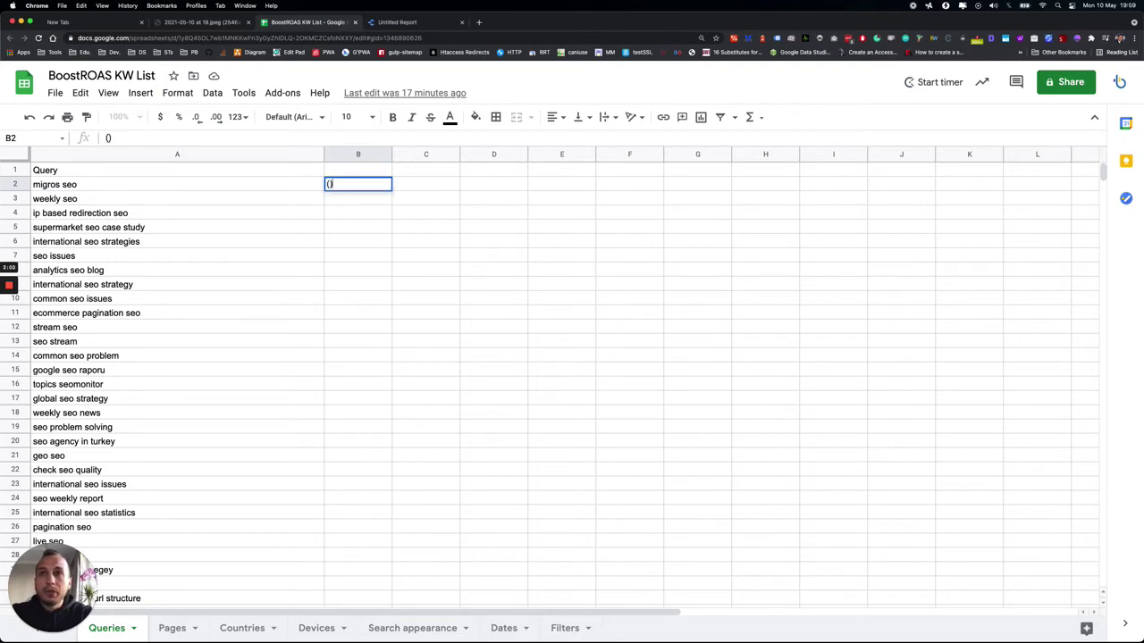
pyautogui.write('=')
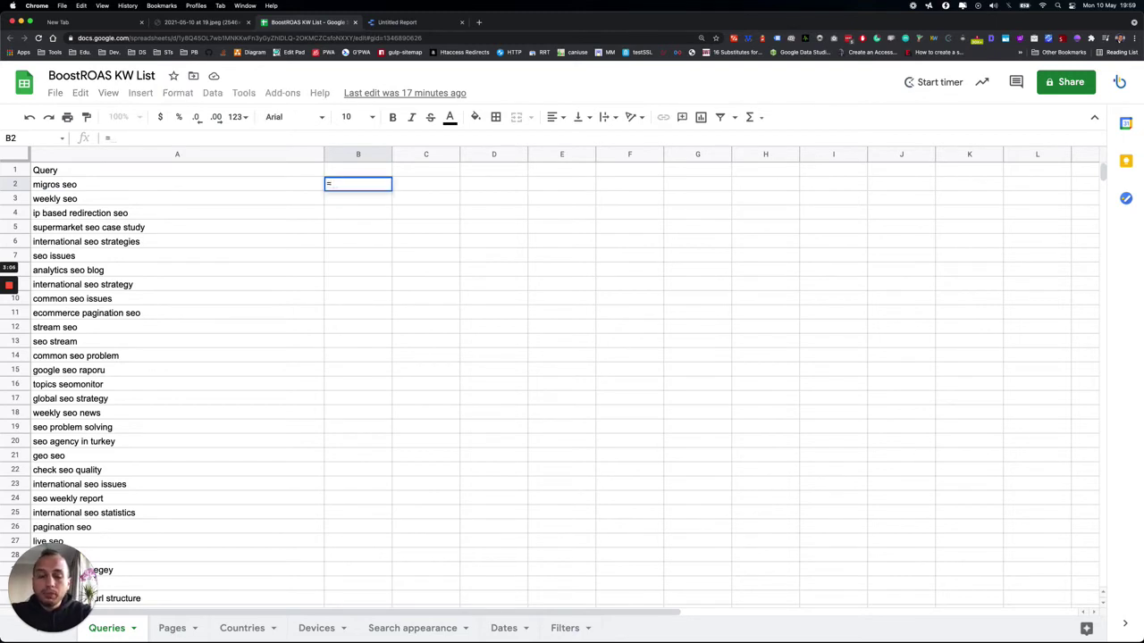
pyautogui.write('textj')
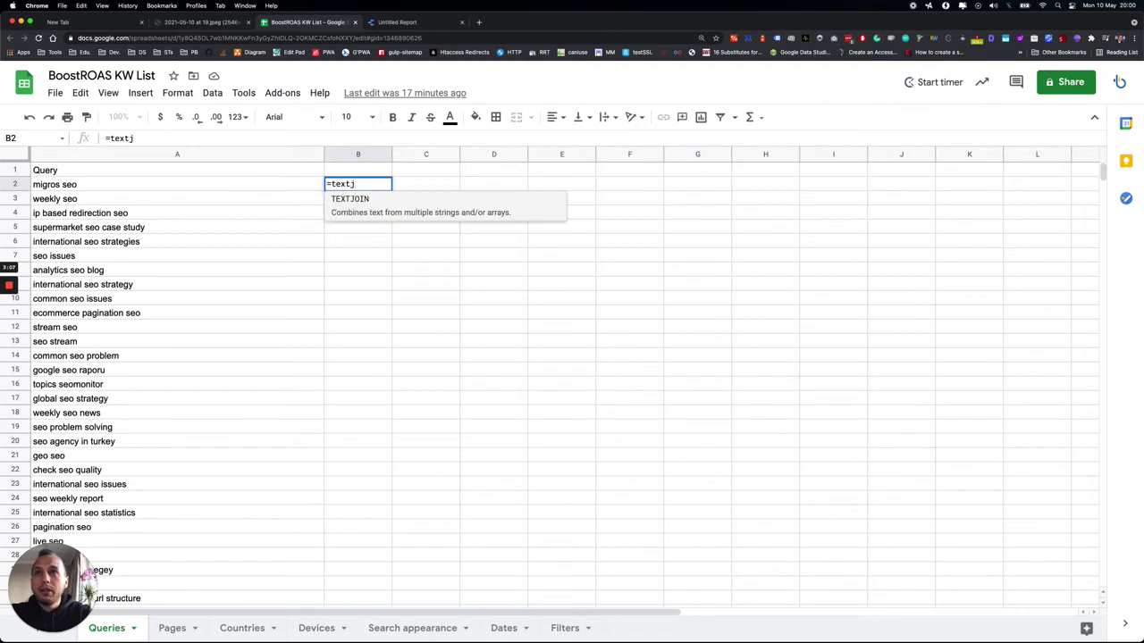
pyautogui.press('Tab')
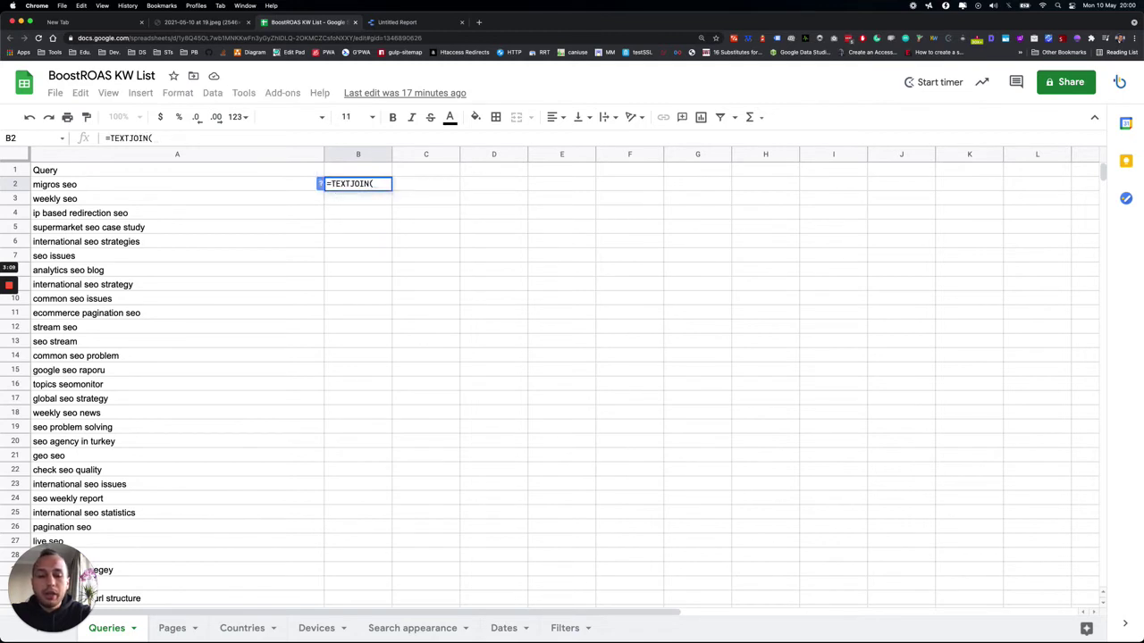
pyautogui.write('"')
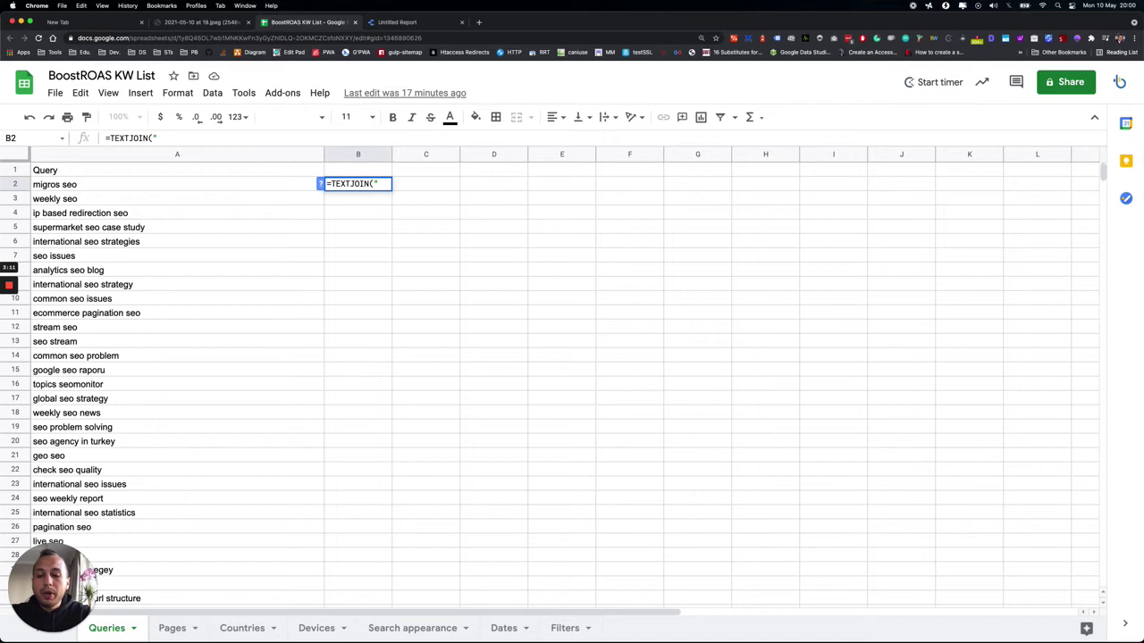
pyautogui.write('|')
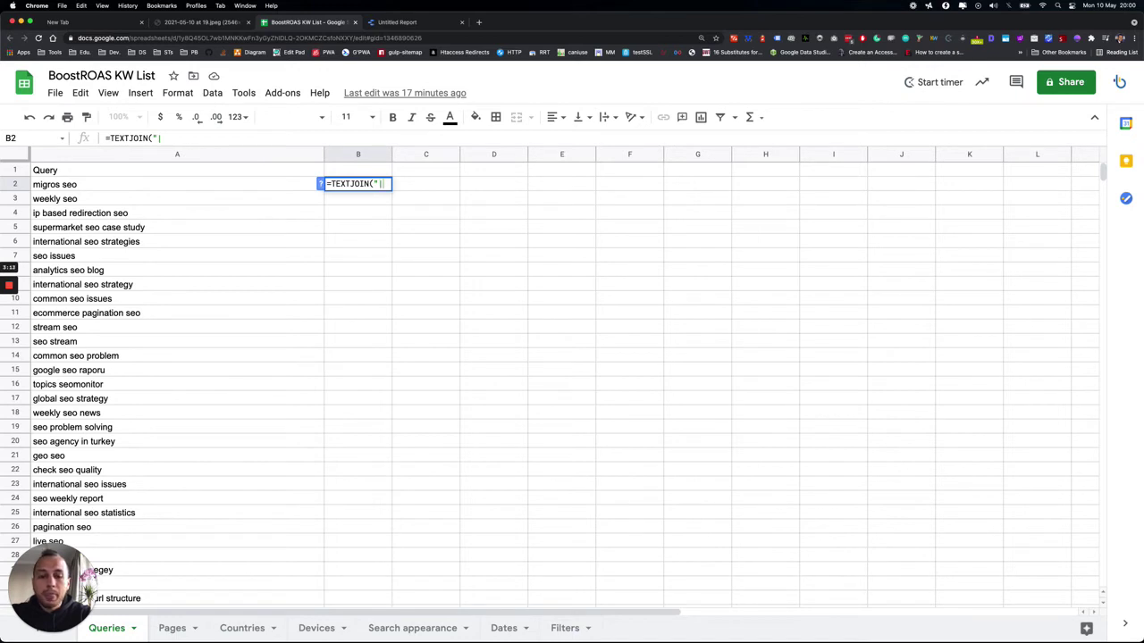
pyautogui.write('"')
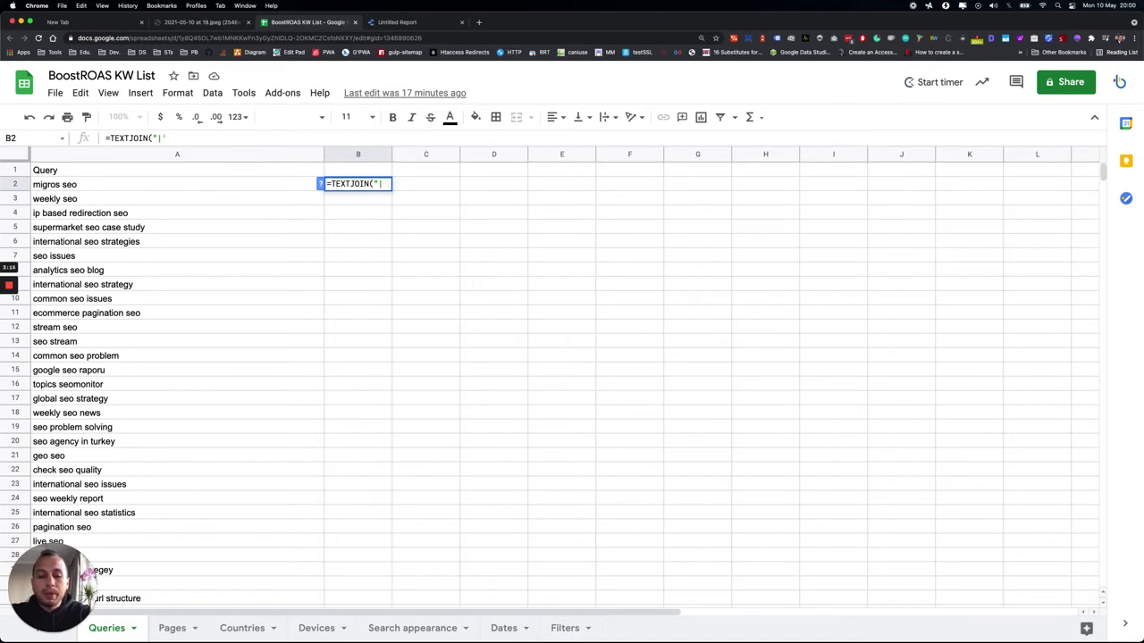
pyautogui.write(',')
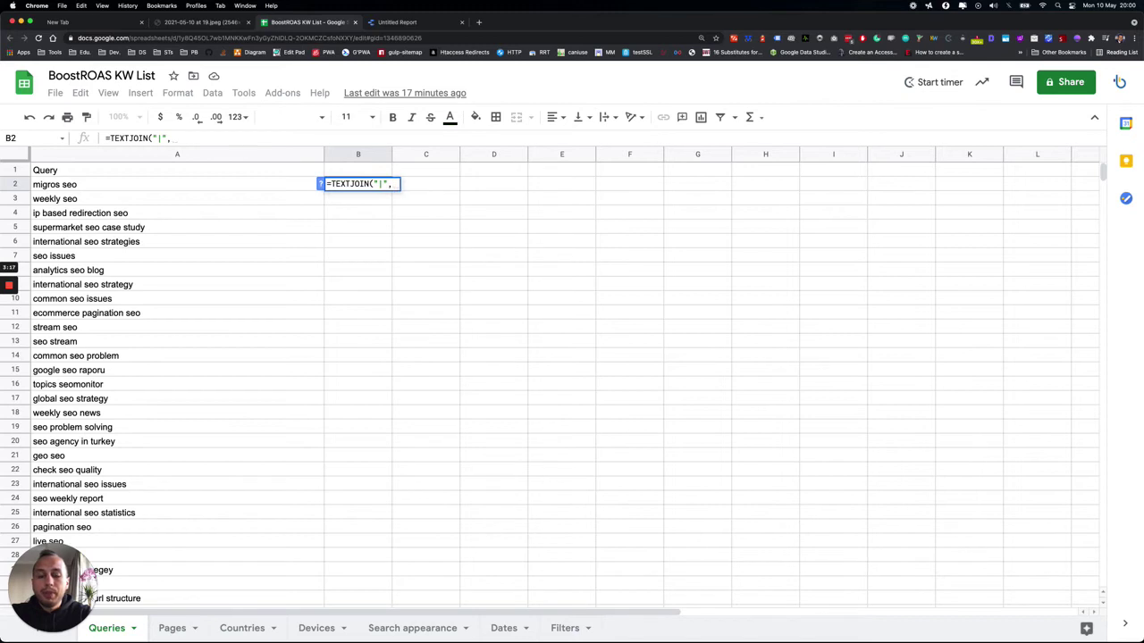
pyautogui.write('TRUE,')
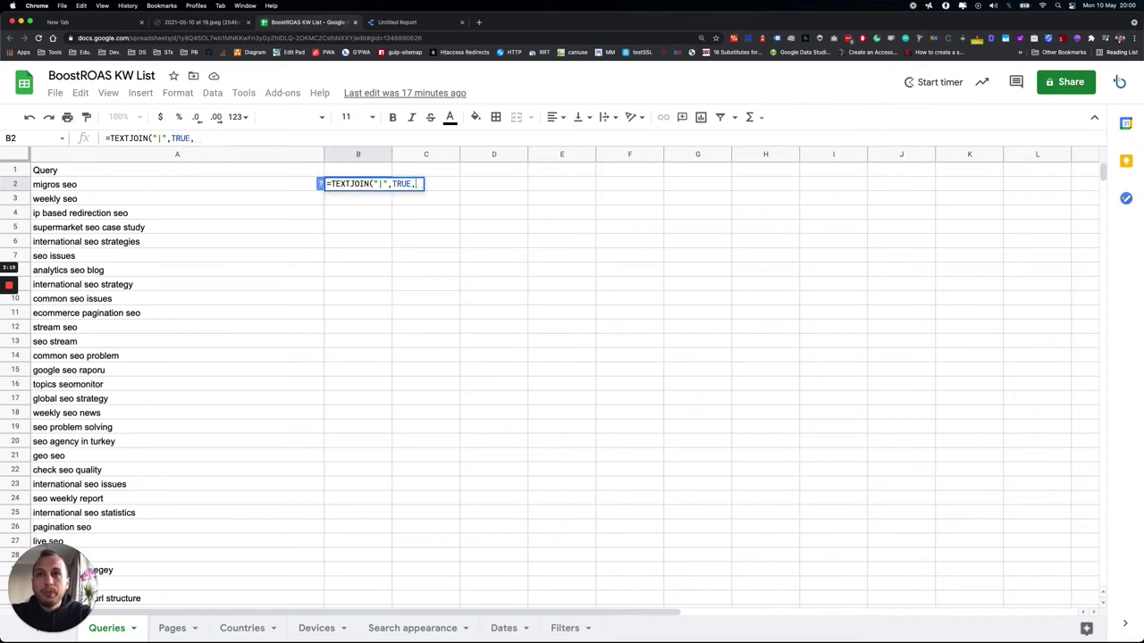
pyautogui.click(229, 186)
pyautogui.press('super+shift+Down')
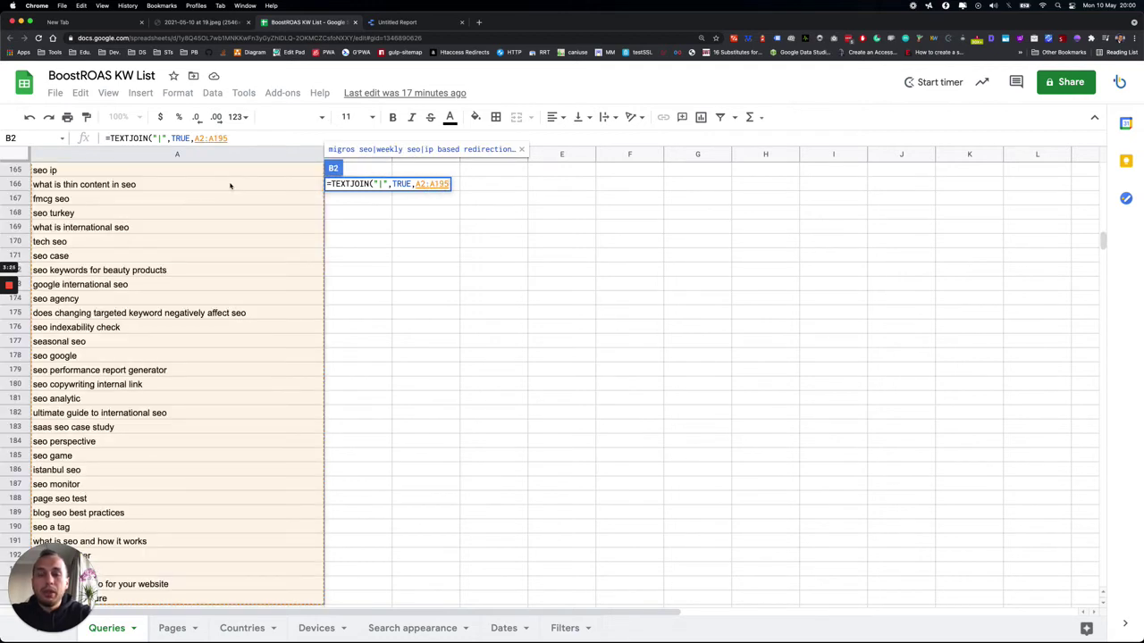
pyautogui.write(')')
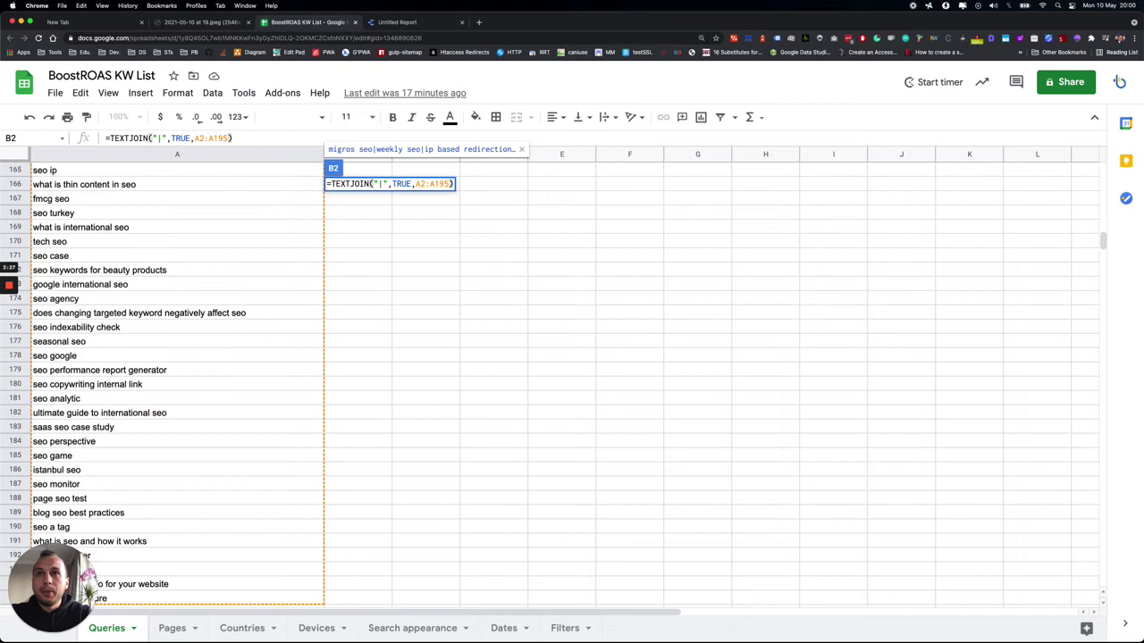
pyautogui.press('Return')
pyautogui.click(344, 185)
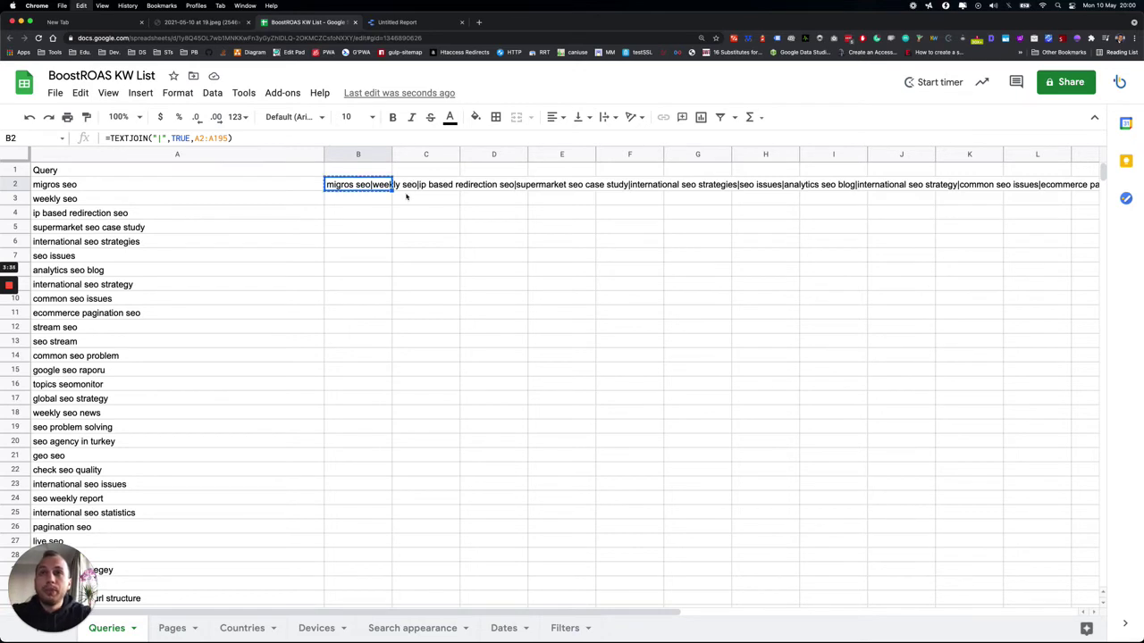
# Step: Paste the pipe-joined keyword list as the RegExp value and save the filter, leaving 123 queries
pyautogui.click(384, 22)
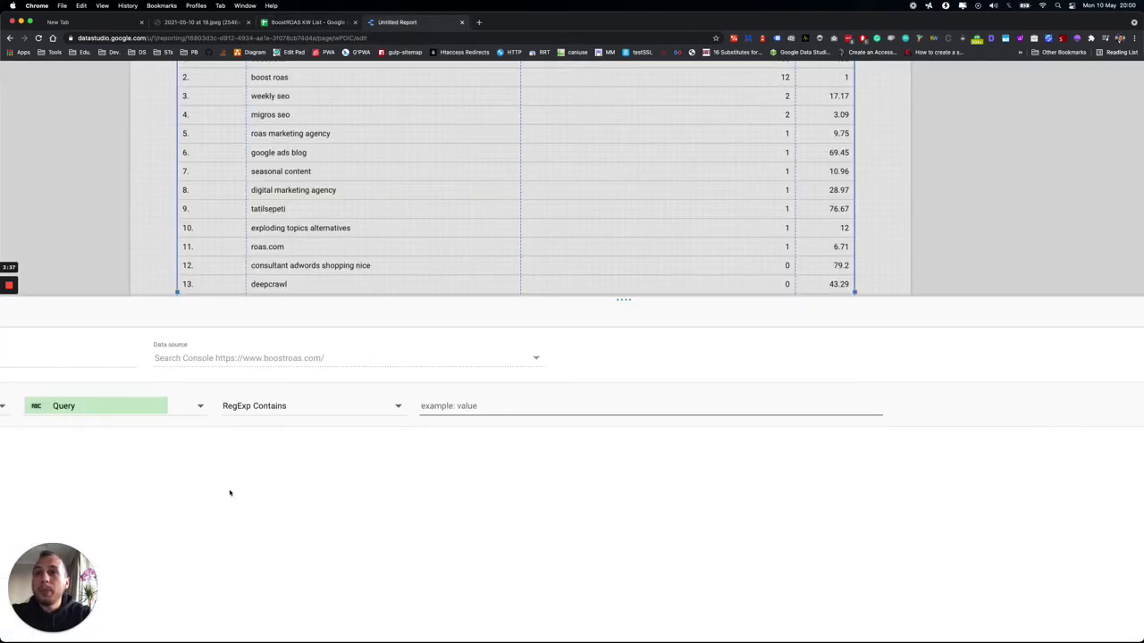
pyautogui.click(470, 412)
pyautogui.press('super+v')
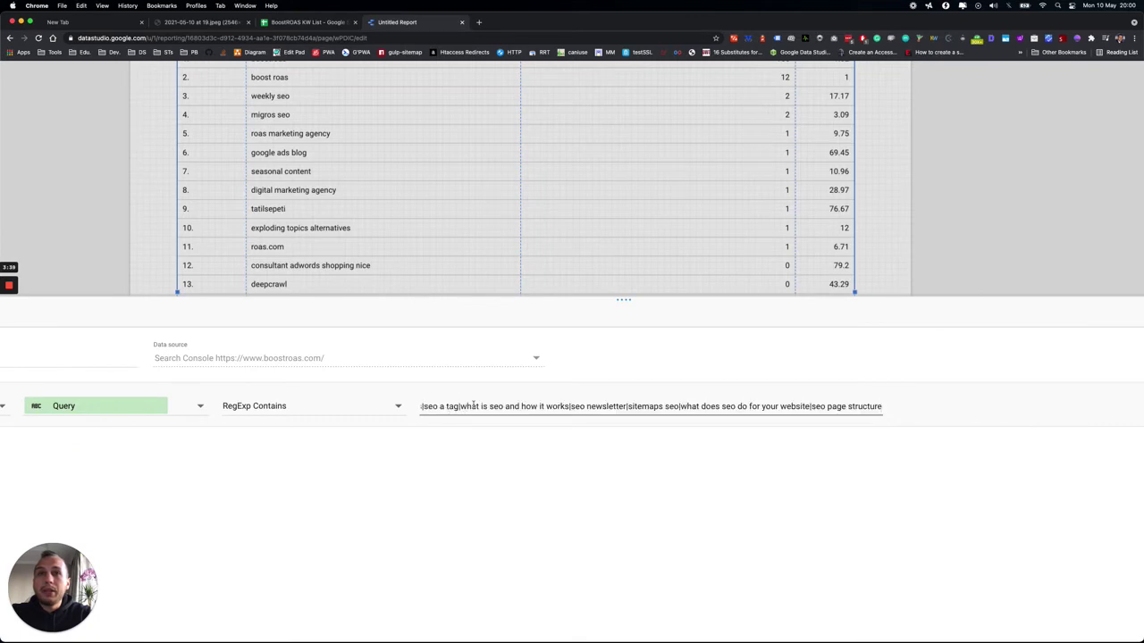
pyautogui.press('super+0')
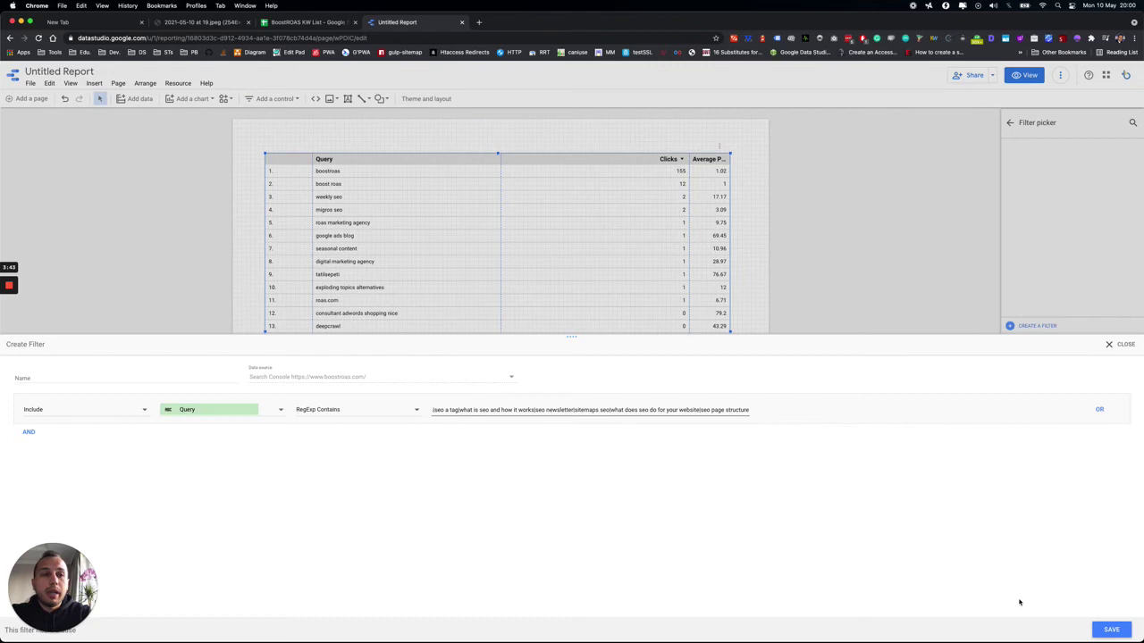
pyautogui.click(1110, 629)
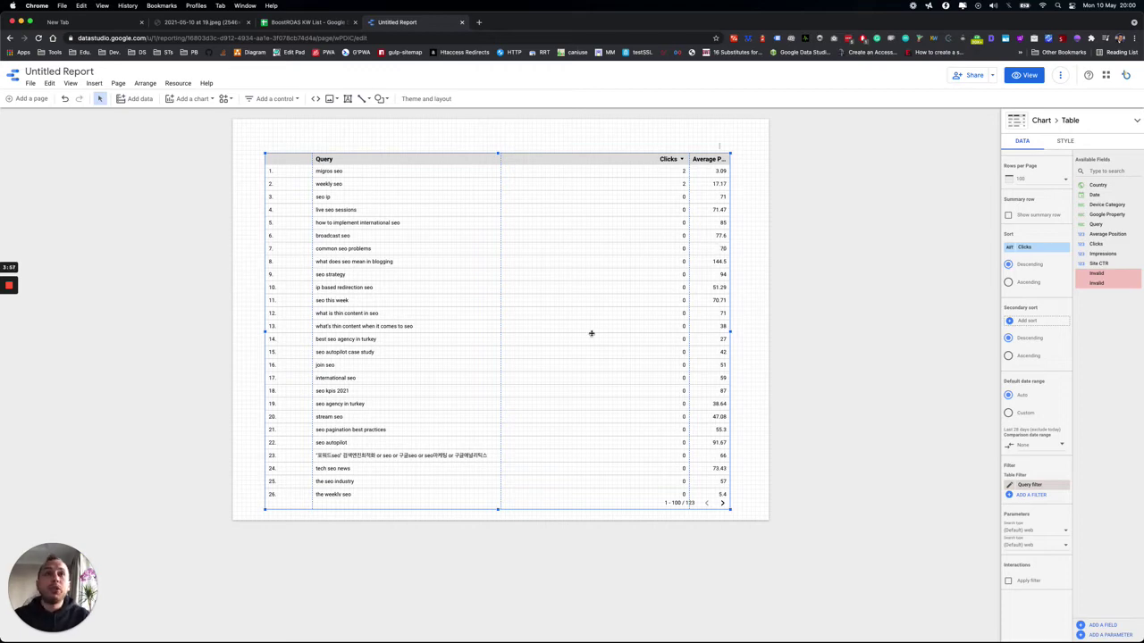
# Step: Sort the table by Average Position ascending, then bring up the Add a control menu
pyautogui.scroll(5, 669, 157)
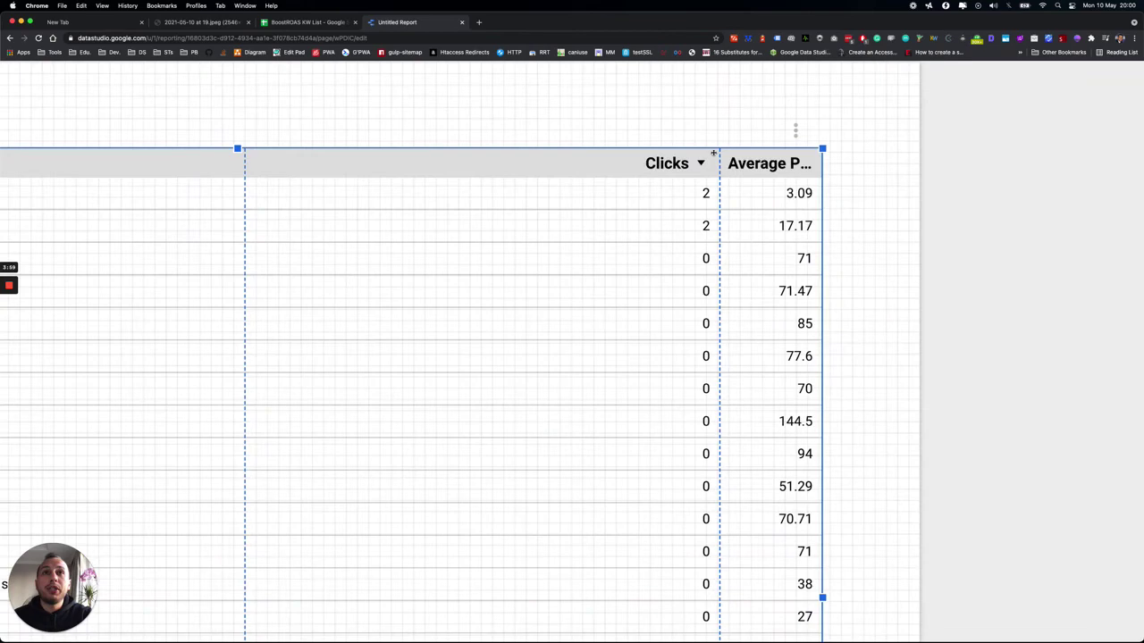
pyautogui.scroll(-5, 713, 154)
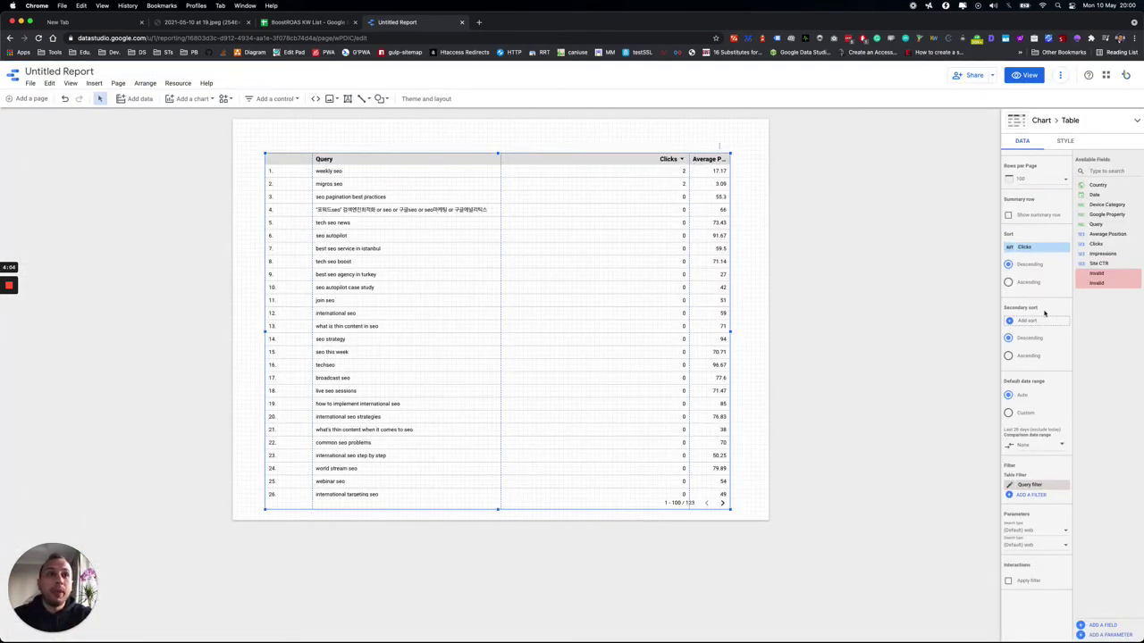
pyautogui.scroll(2, 1032, 393)
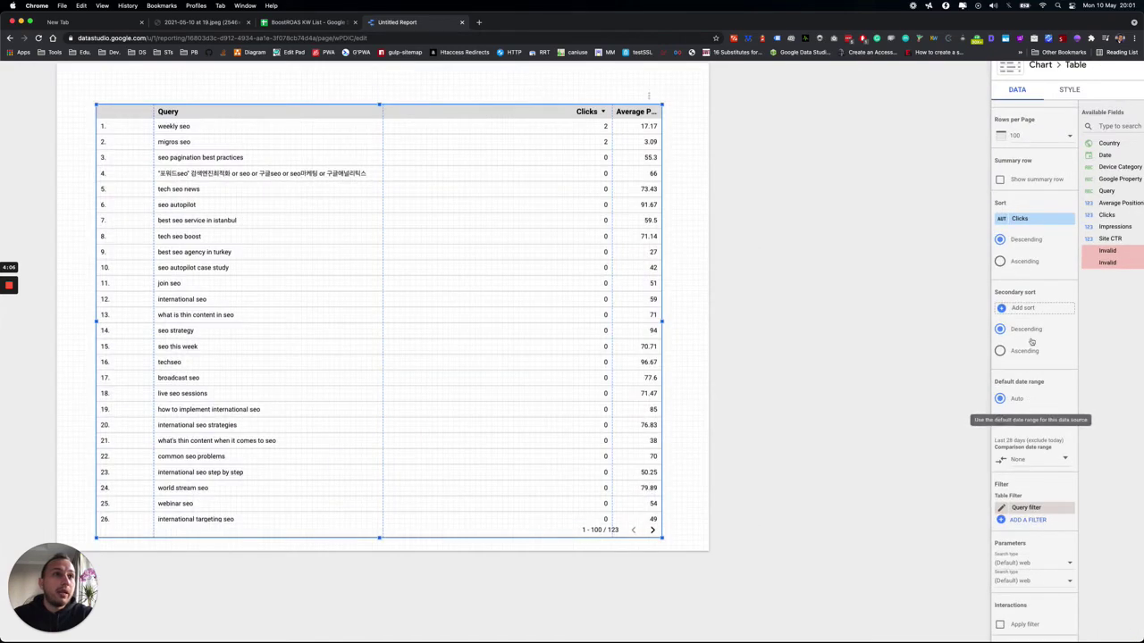
pyautogui.scroll(3, 1032, 342)
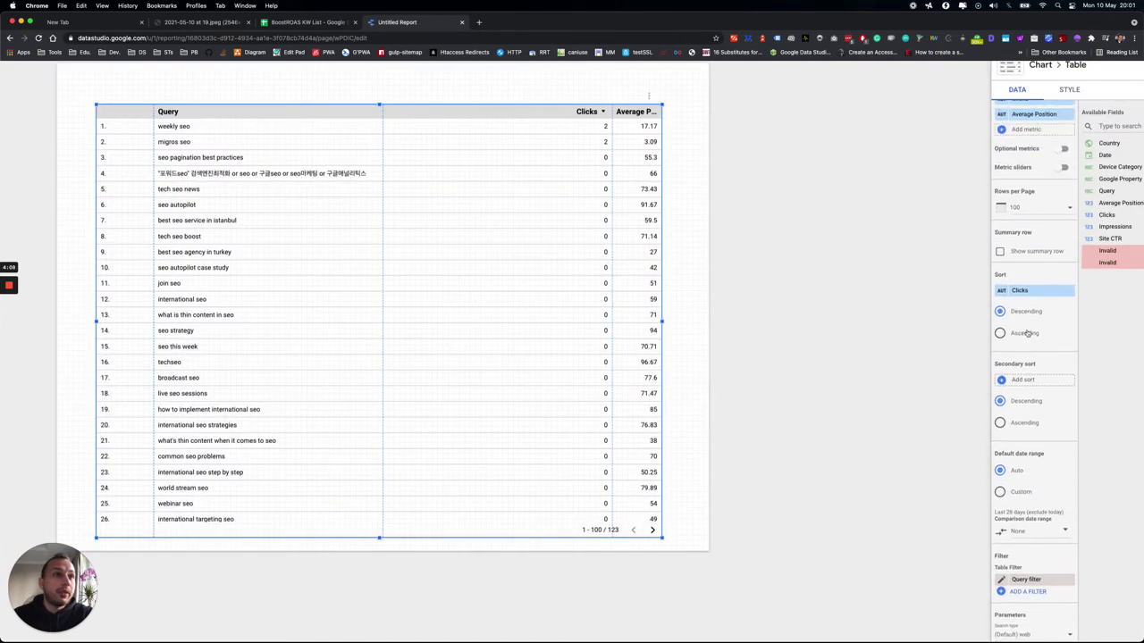
pyautogui.click(999, 332)
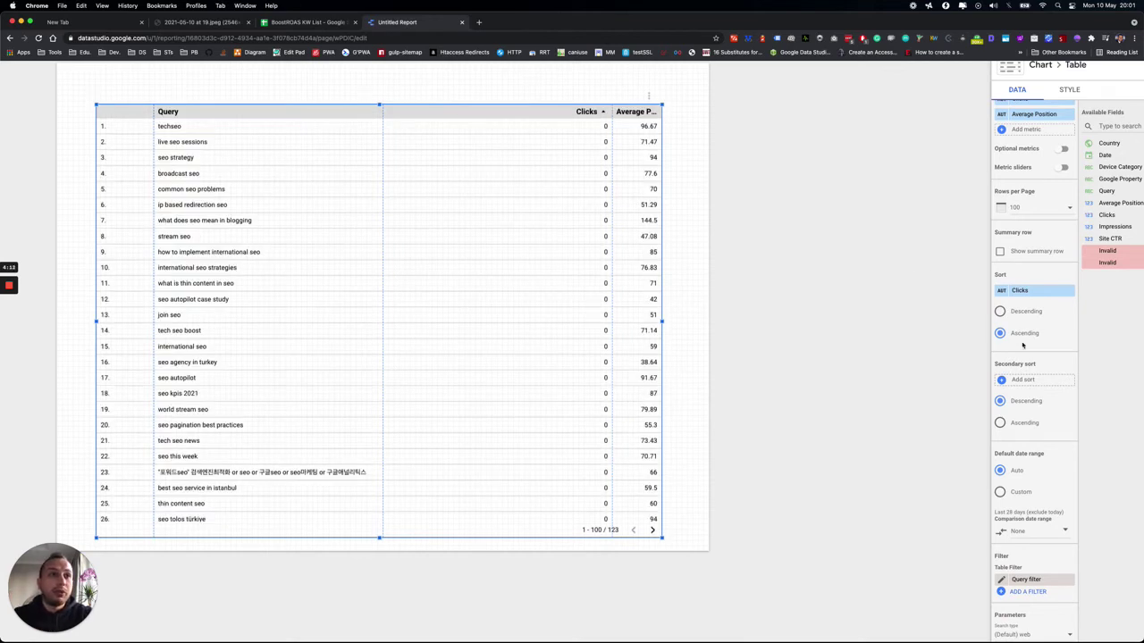
pyautogui.click(1042, 293)
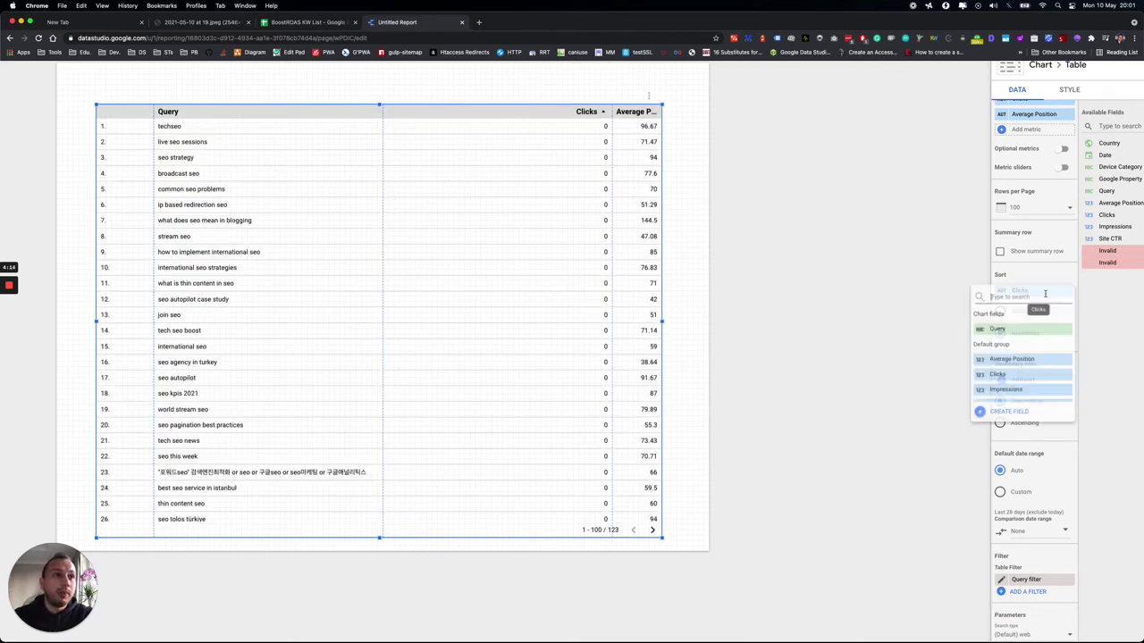
pyautogui.write('av')
pyautogui.click(1007, 330)
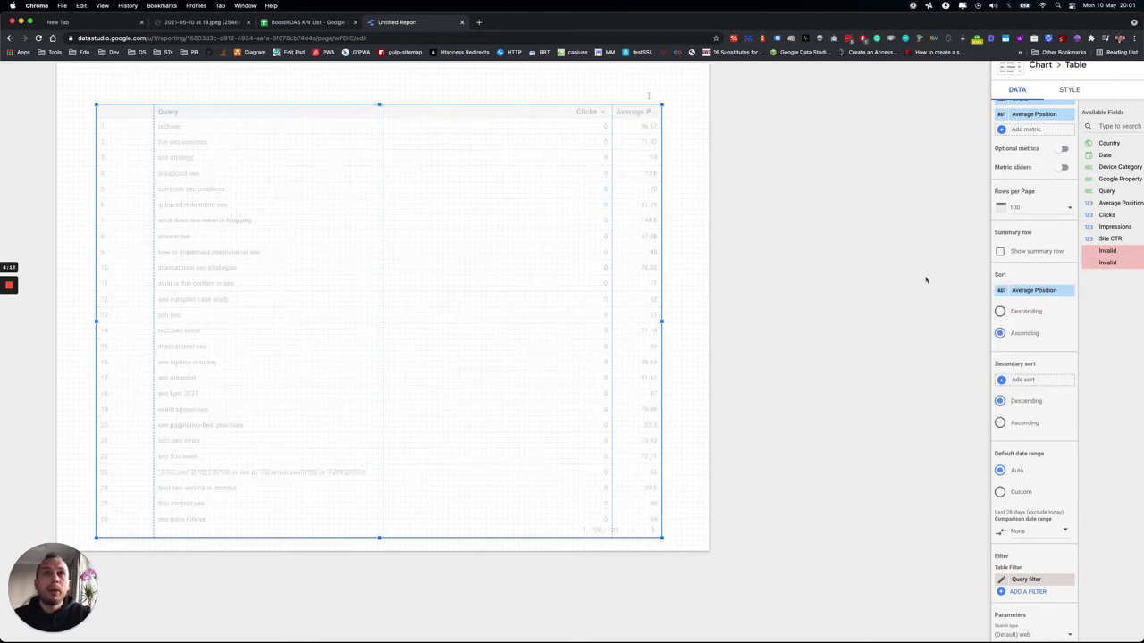
pyautogui.scroll(-5, 982, 253)
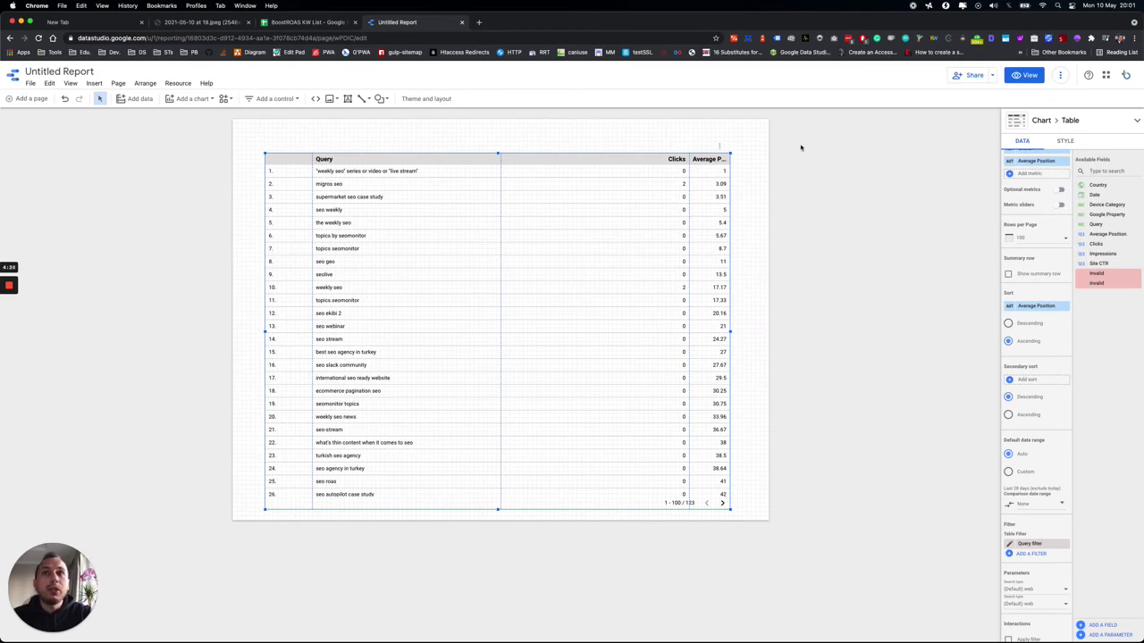
pyautogui.scroll(3, 617, 148)
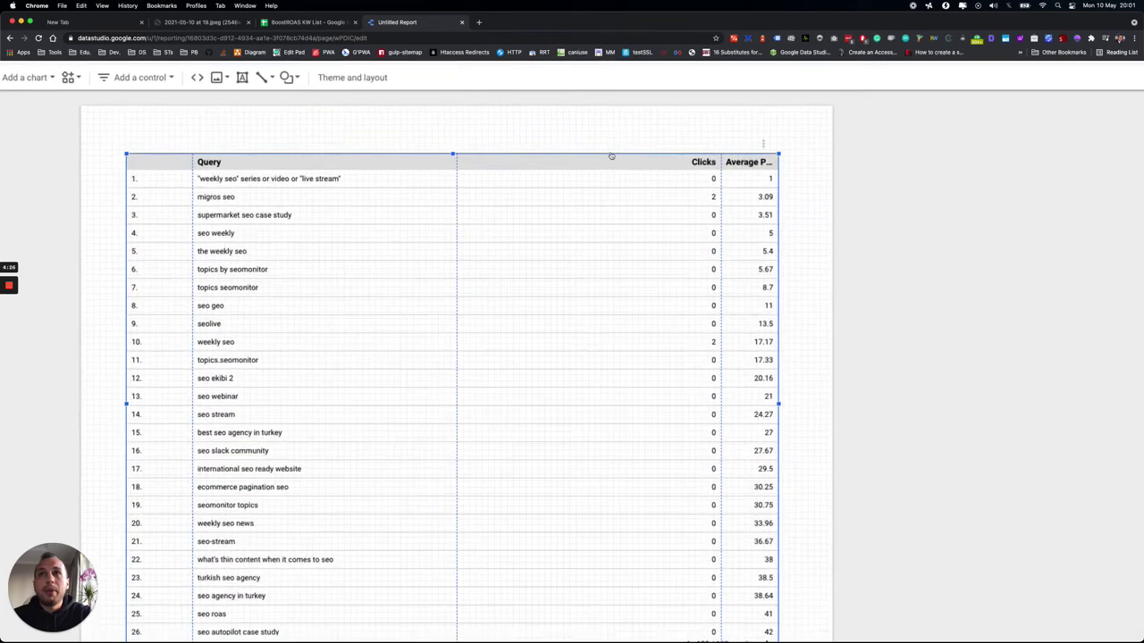
pyautogui.scroll(-3, 626, 138)
pyautogui.click(275, 98)
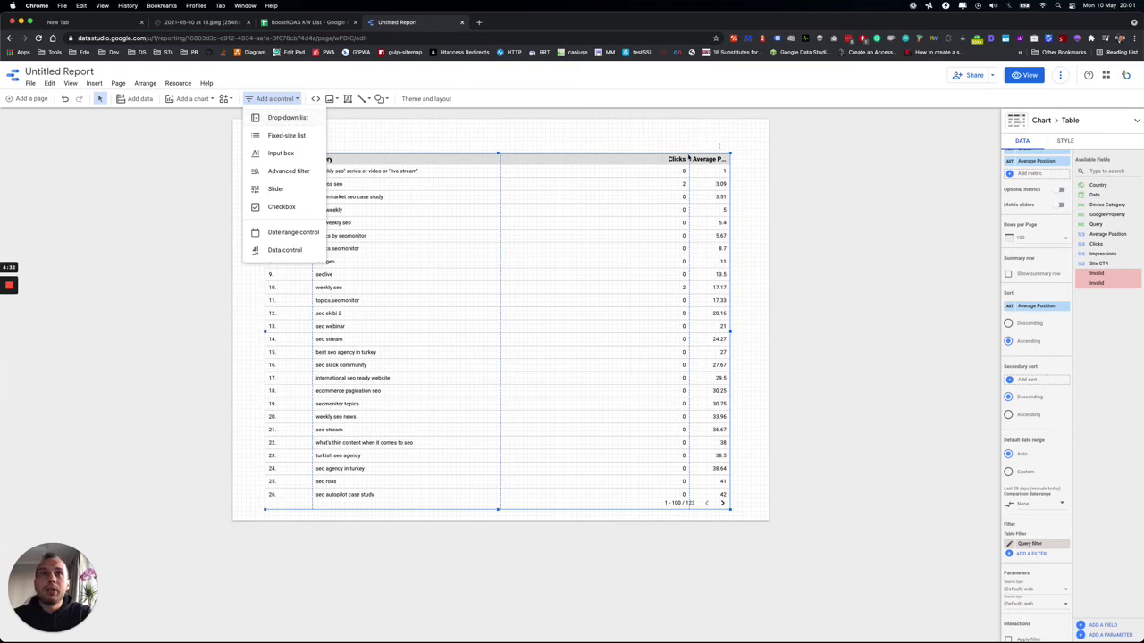
# Step: Place a Query drop-down list control above the table's top-right corner
pyautogui.click(284, 119)
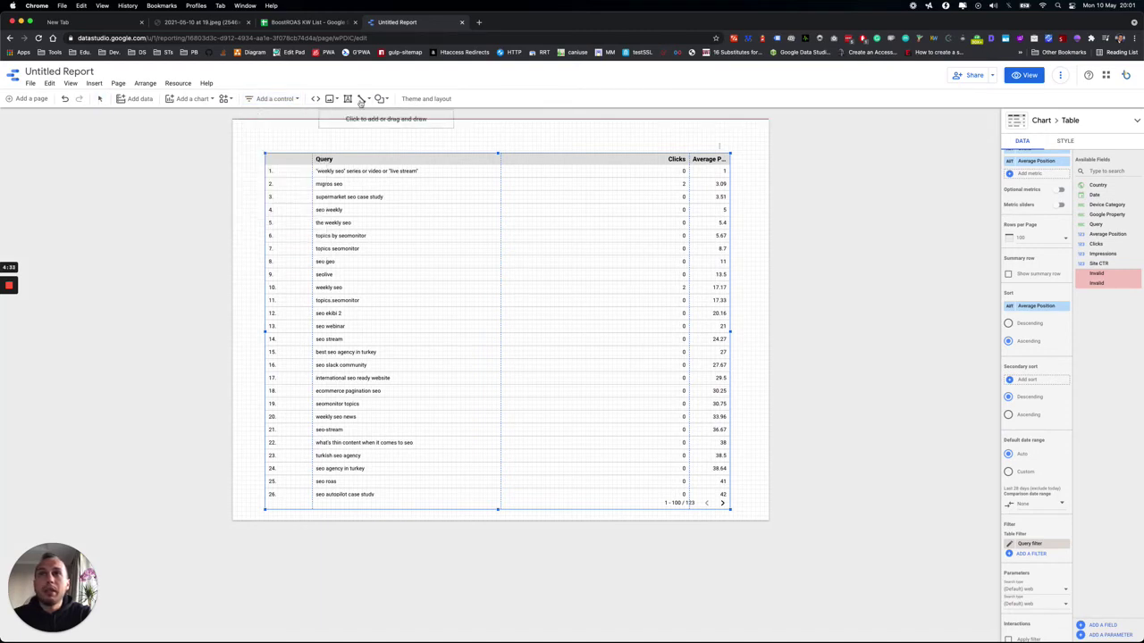
pyautogui.click(595, 129)
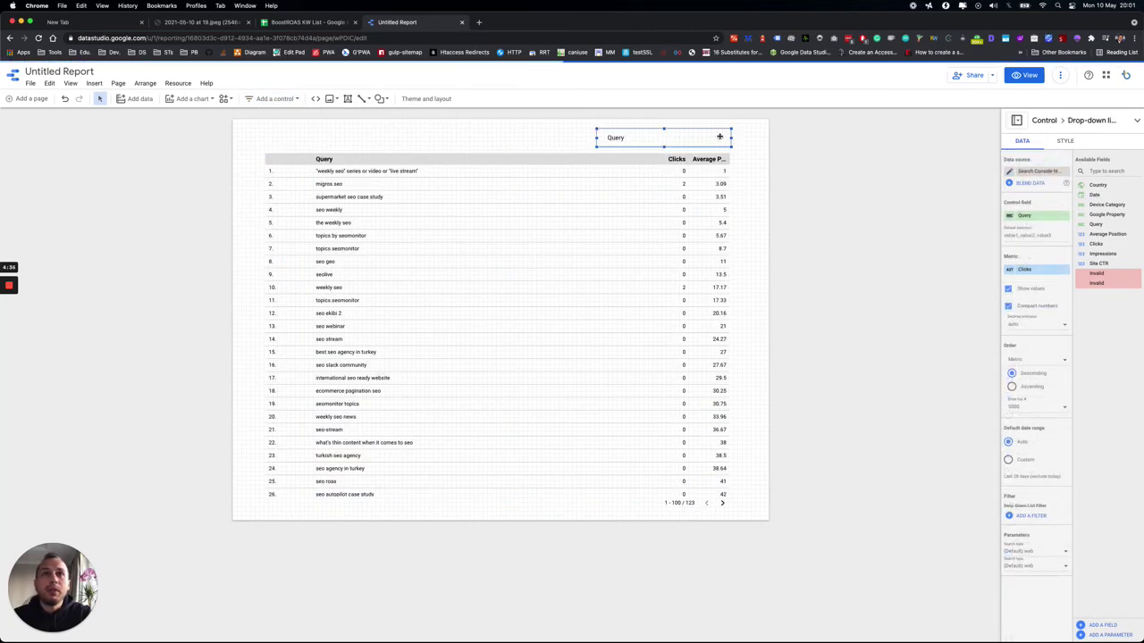